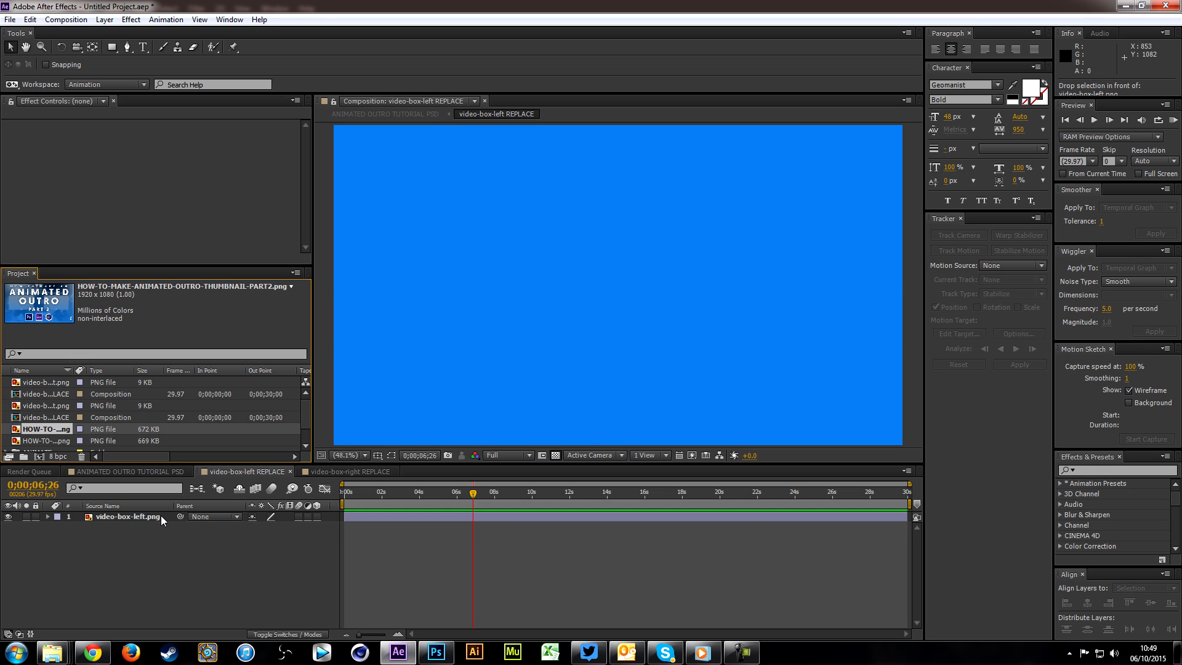
# Step: Add the PART1 thumbnail image above the placeholder in the video-box-right REPLACE composition and save the project as Untitled Project
pyautogui.click(319, 470)
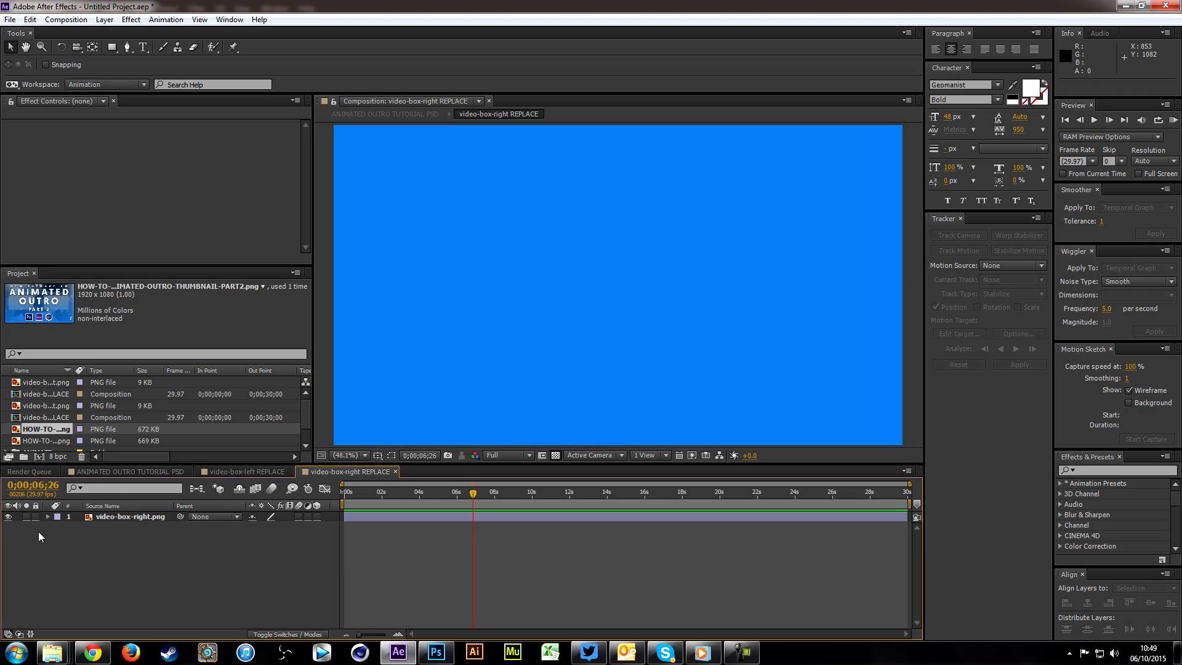
pyautogui.moveTo(35, 442); pyautogui.dragTo(151, 515)
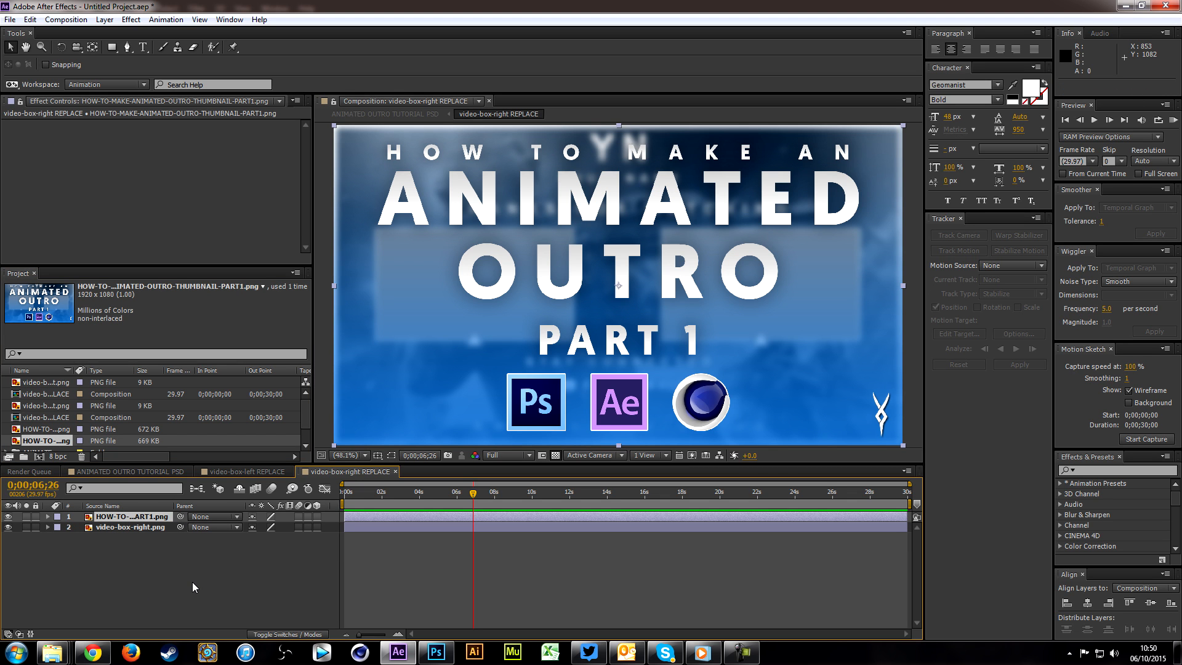
pyautogui.hotkey('ctrl', 's')
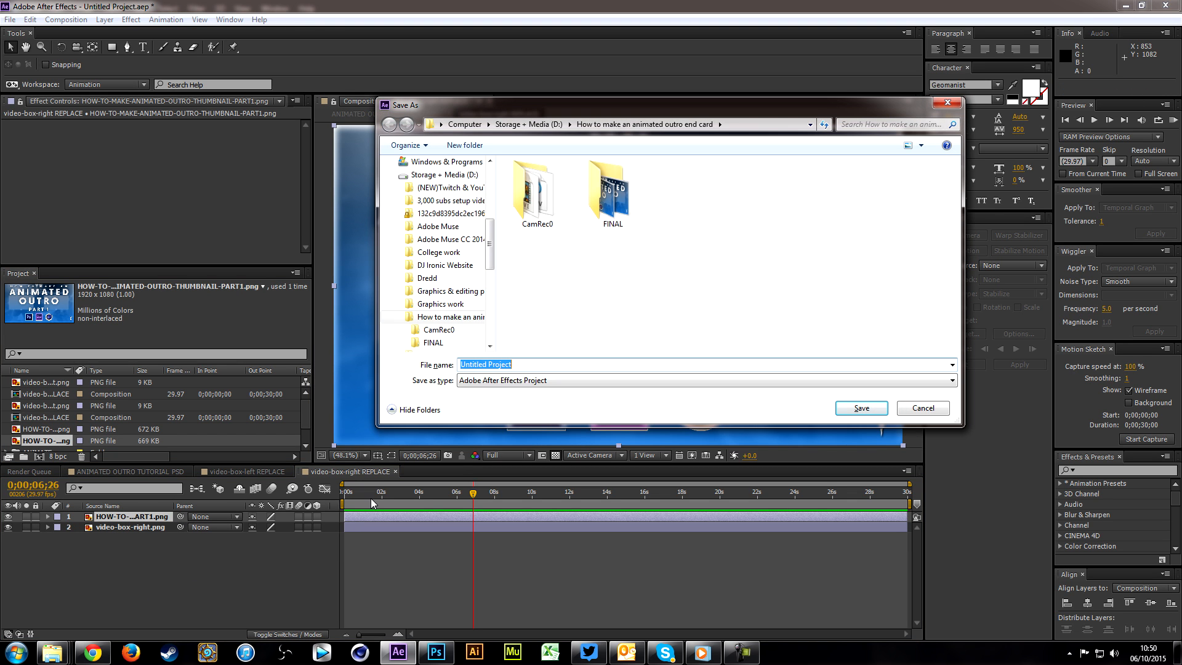
pyautogui.press('Return')
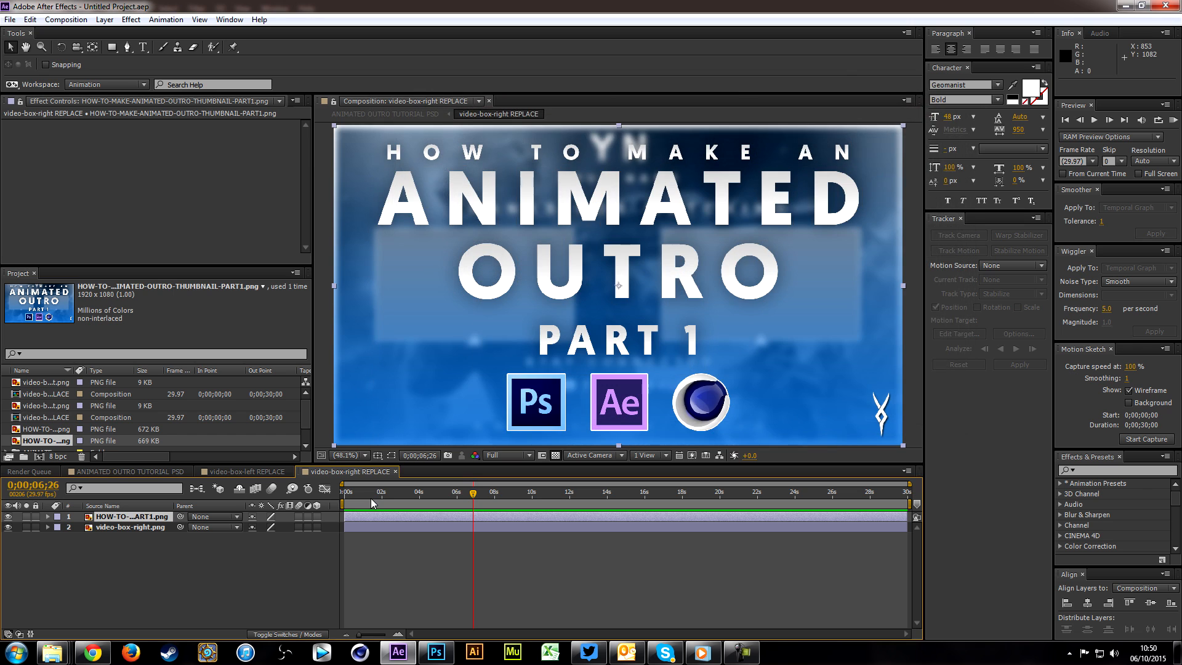
pyautogui.click(124, 469)
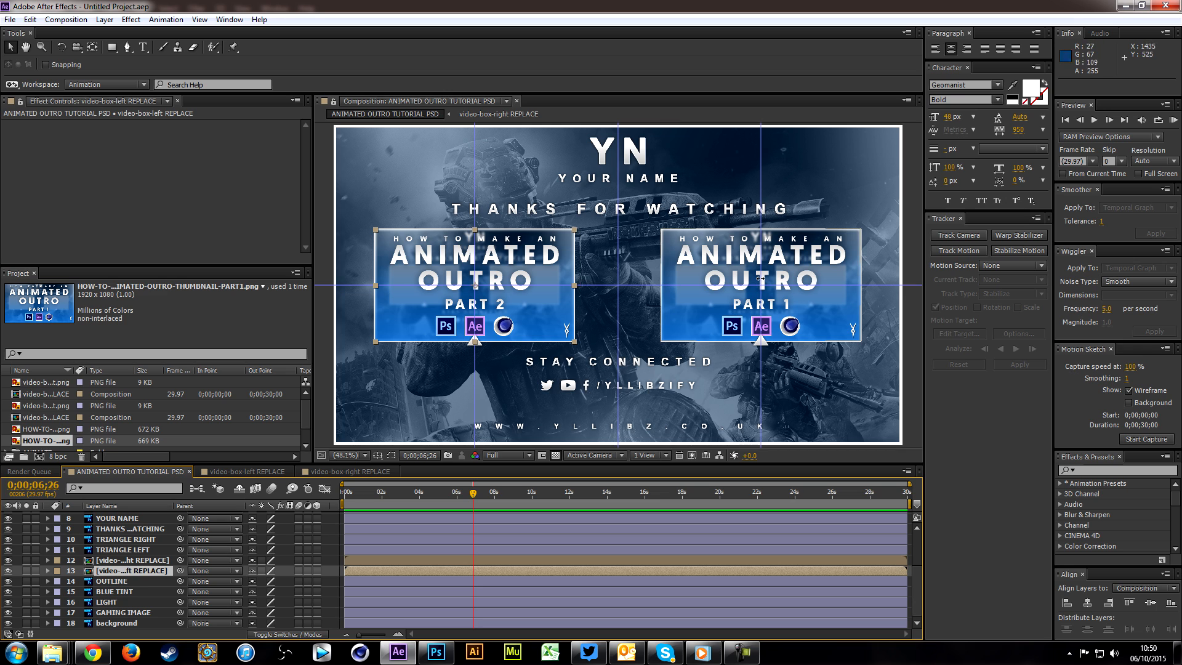
# Step: Delete the thumbnail layers from the video-box-left and video-box-right REPLACE compositions and return to the ANIMATED OUTRO TUTORIAL PSD composition
pyautogui.click(213, 471)
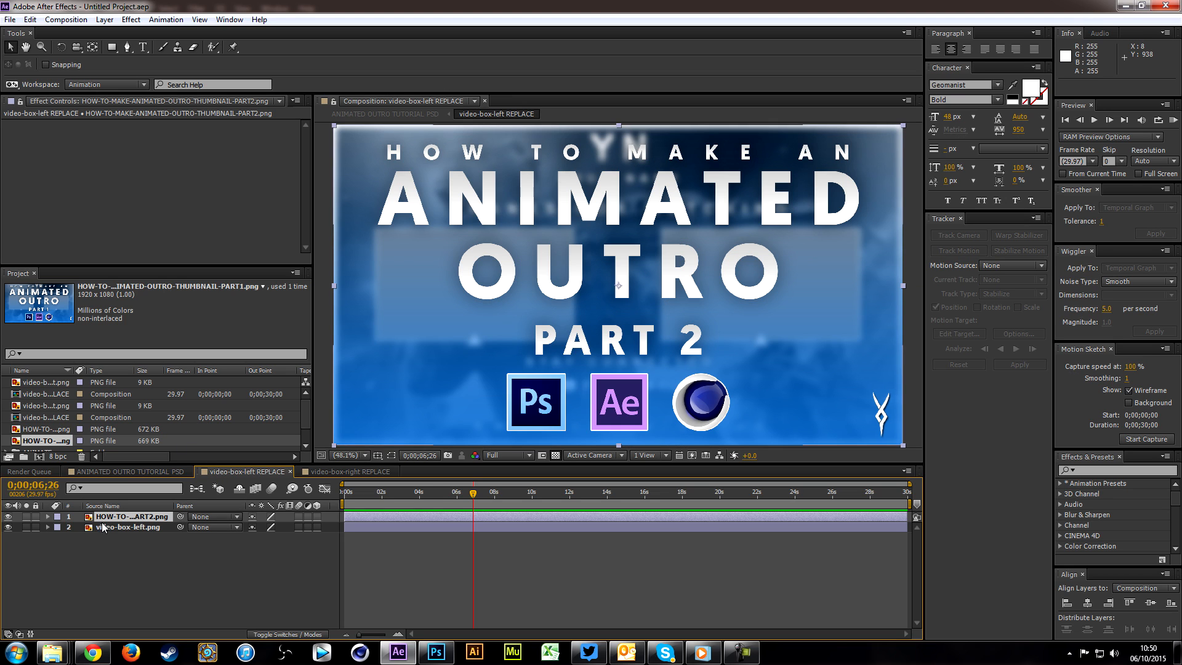
pyautogui.press('Delete')
pyautogui.click(328, 471)
pyautogui.press('Delete')
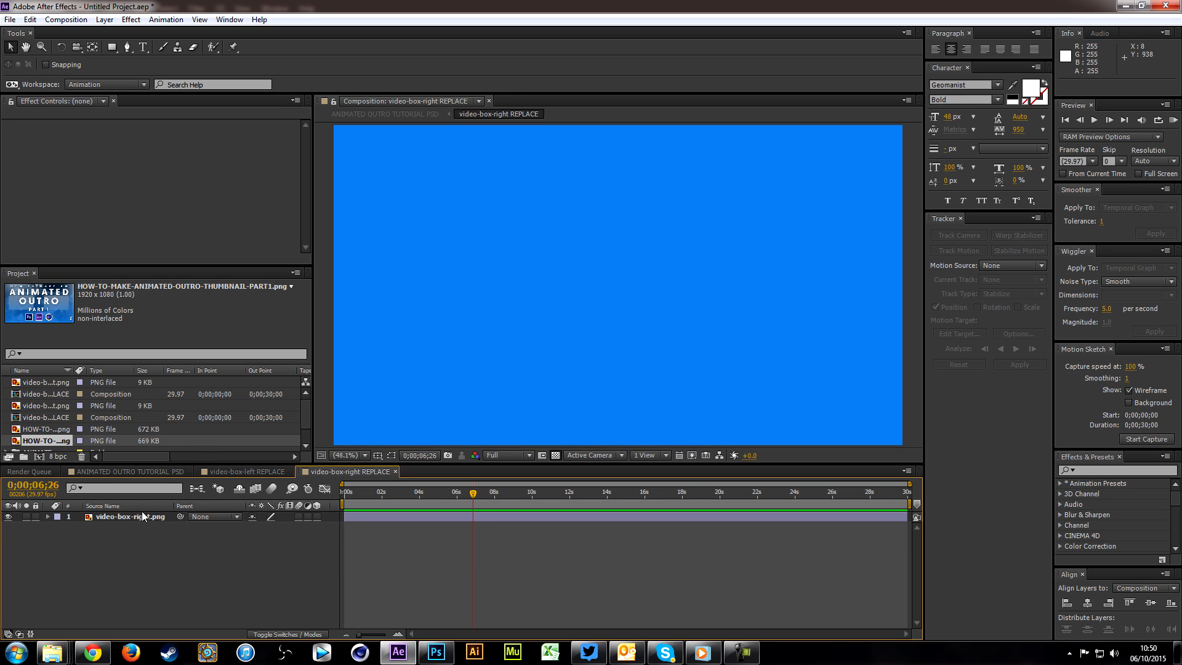
pyautogui.click(82, 472)
pyautogui.doubleClick(750, 280)
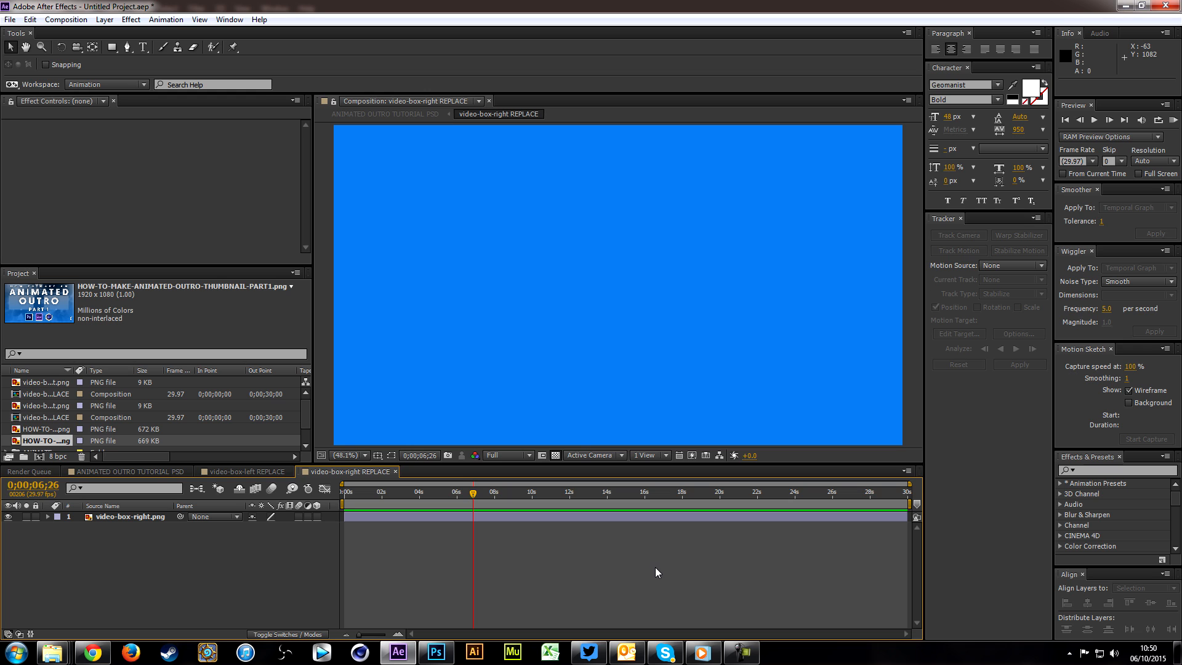
pyautogui.click(99, 474)
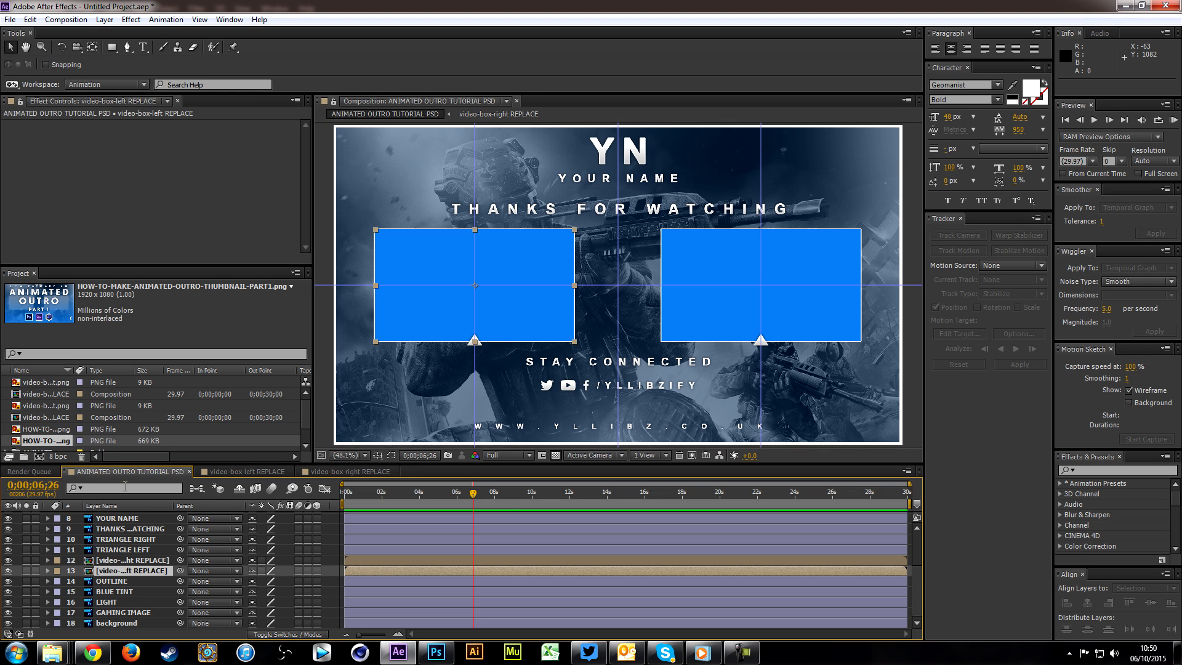
# Step: Move the main composition's current time to 0;00;05;21, select the video-box-right REPLACE layer and save the project
pyautogui.moveTo(566, 508); pyautogui.dragTo(452, 516)
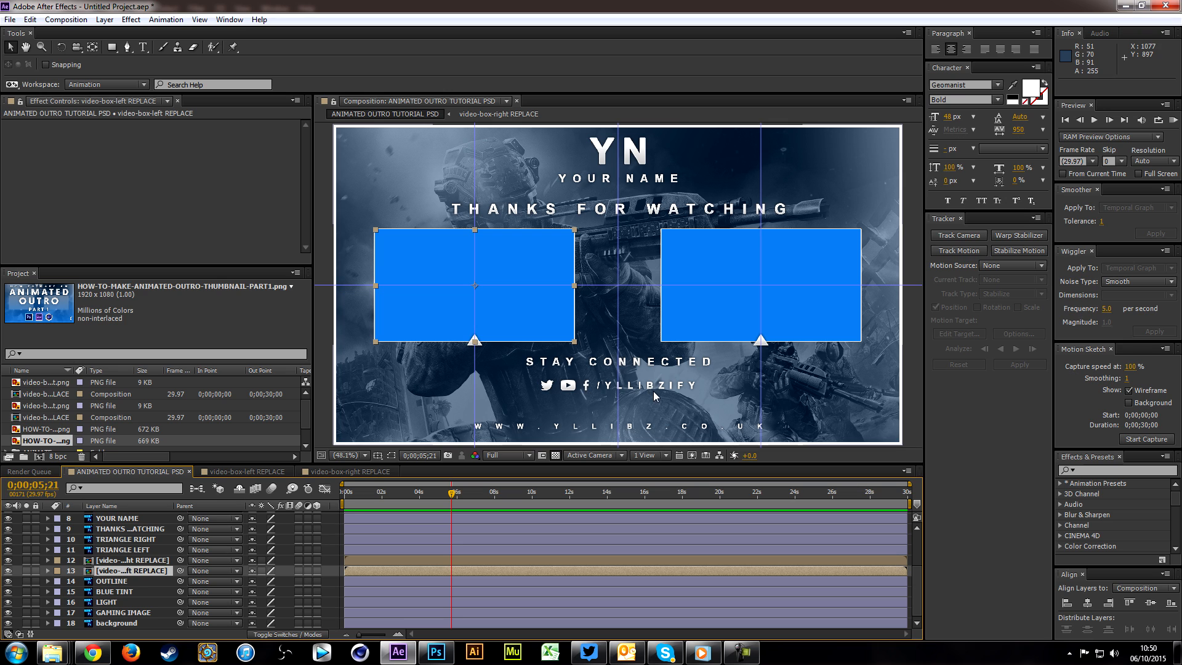
pyautogui.click(130, 559)
pyautogui.hotkey('ctrl', 's')
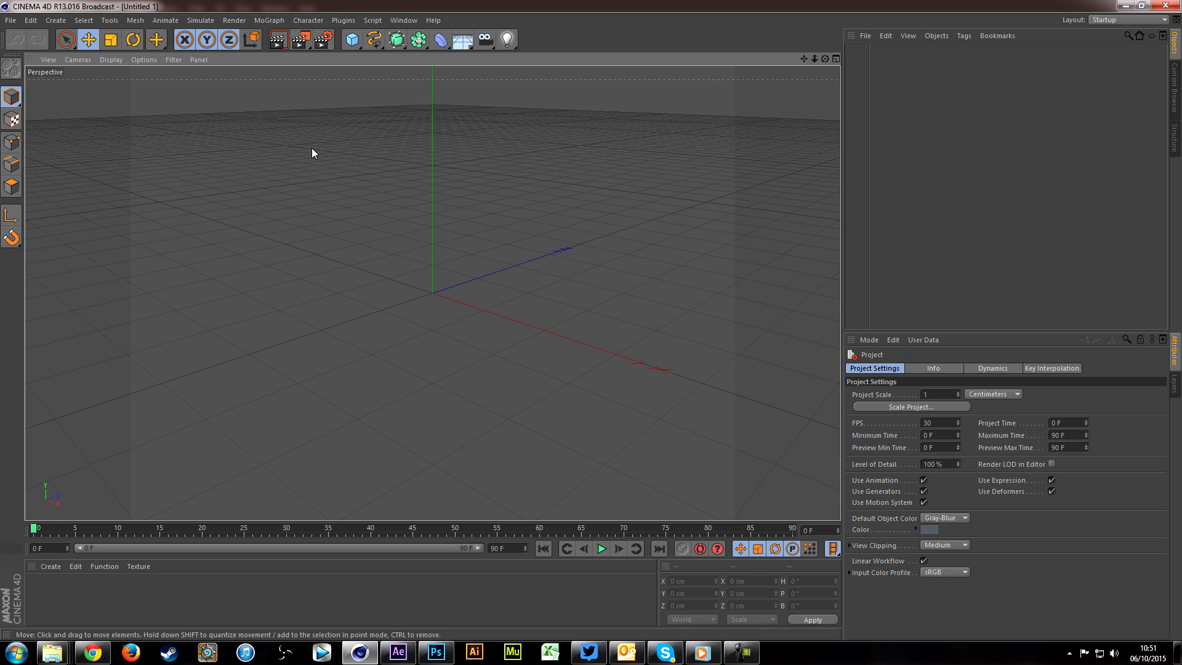
# Step: Switch to Cinema 4D and open the recent project YLLiBz Intro Template.c4d, dismissing the missing-plugin warning
pyautogui.click(13, 22)
pyautogui.moveTo(82, 202)
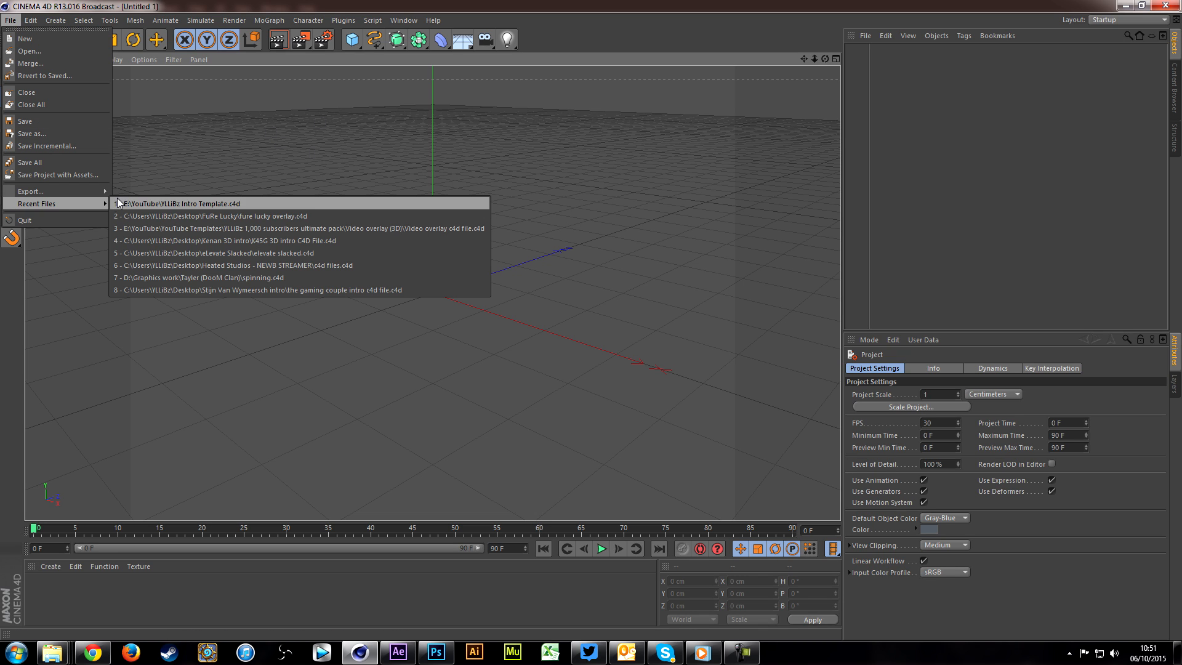
pyautogui.click(199, 204)
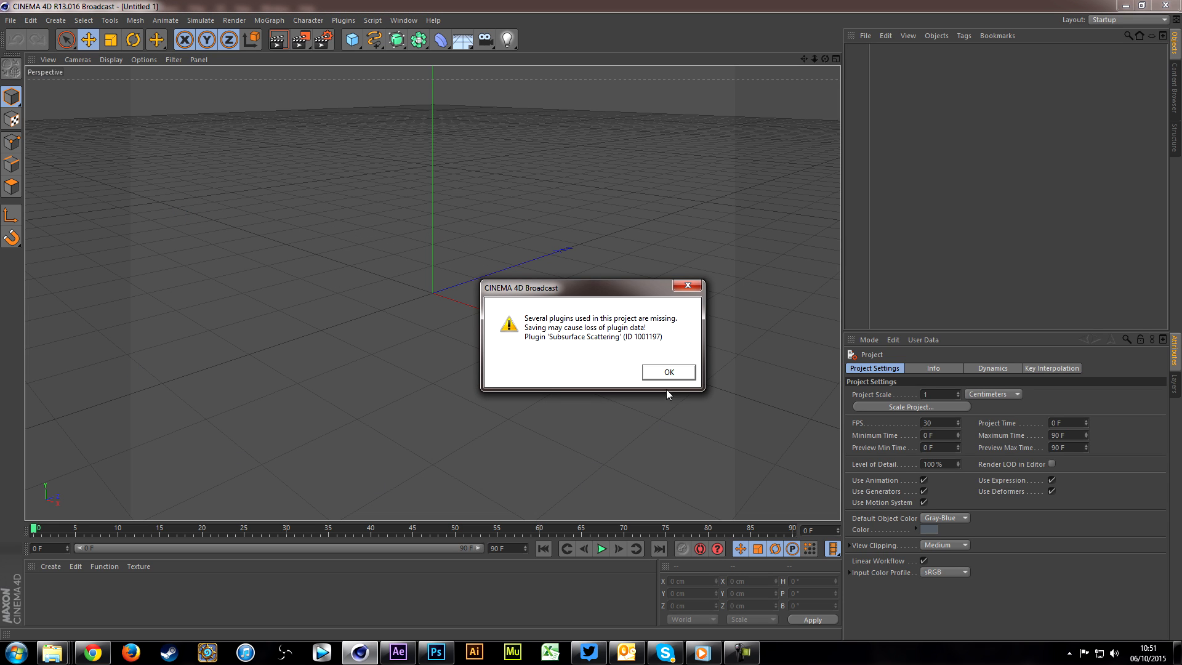
pyautogui.click(665, 372)
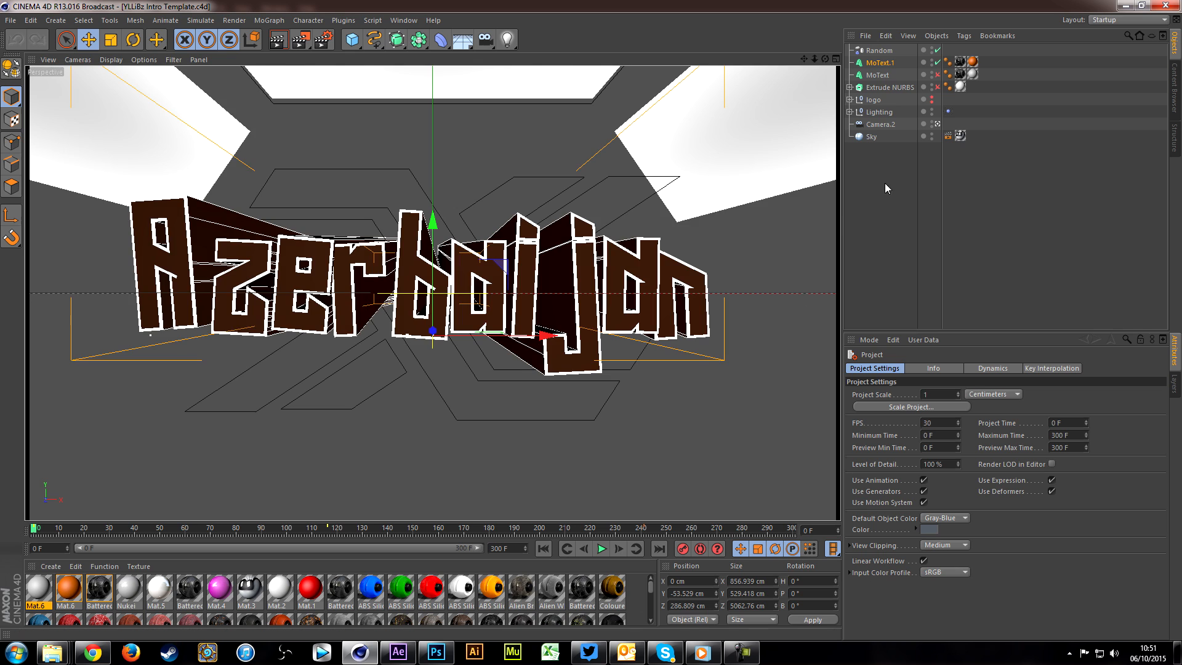
# Step: Open the recent project Video overlay c4d file.c4d and rewind its timeline to frame 0
pyautogui.click(12, 21)
pyautogui.moveTo(89, 204)
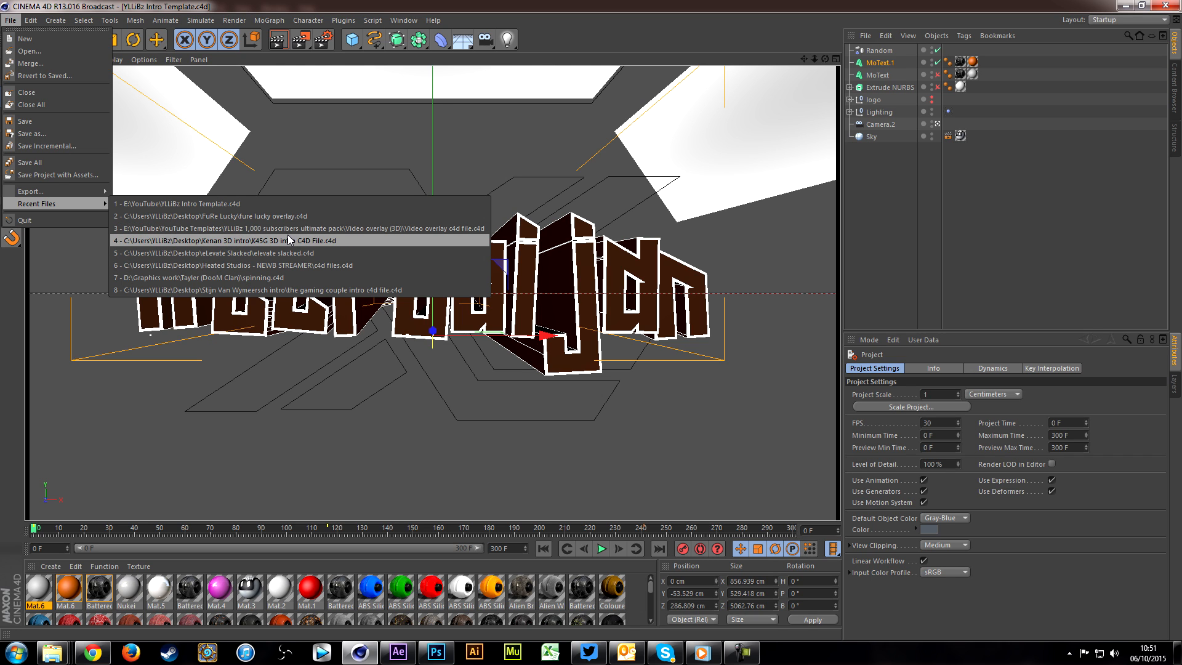
pyautogui.click(438, 227)
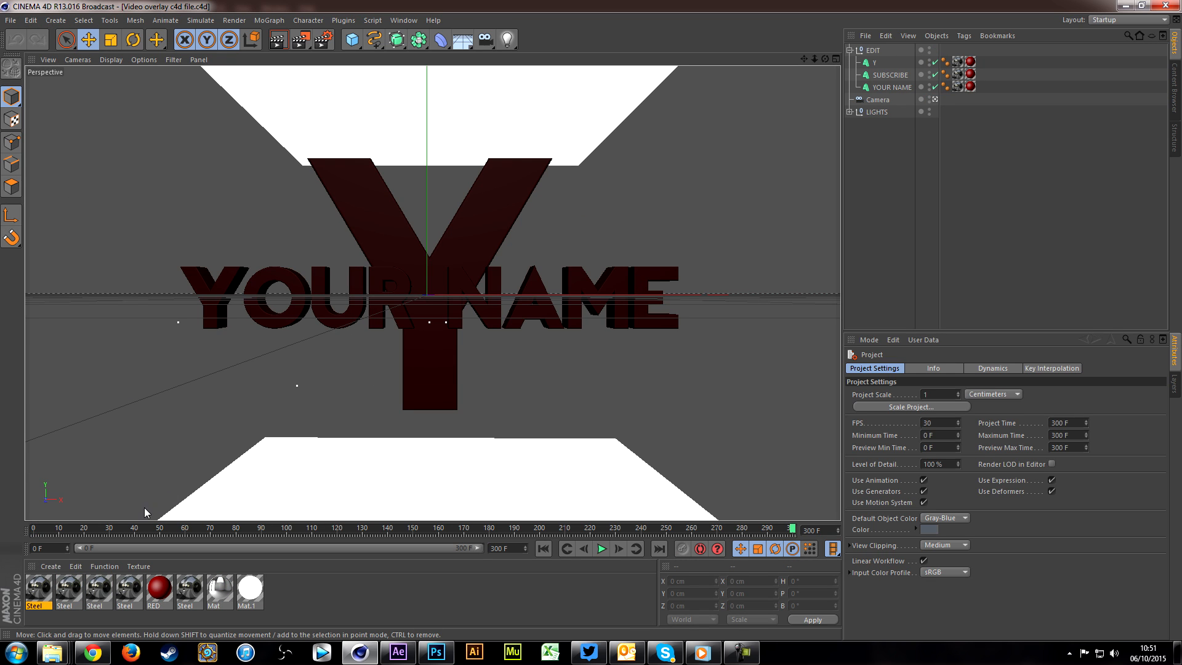
pyautogui.moveTo(63, 531); pyautogui.dragTo(7, 523)
# Step: Delete the SUBSCRIBE and YOUR NAME text objects from the EDIT group
pyautogui.click(873, 63)
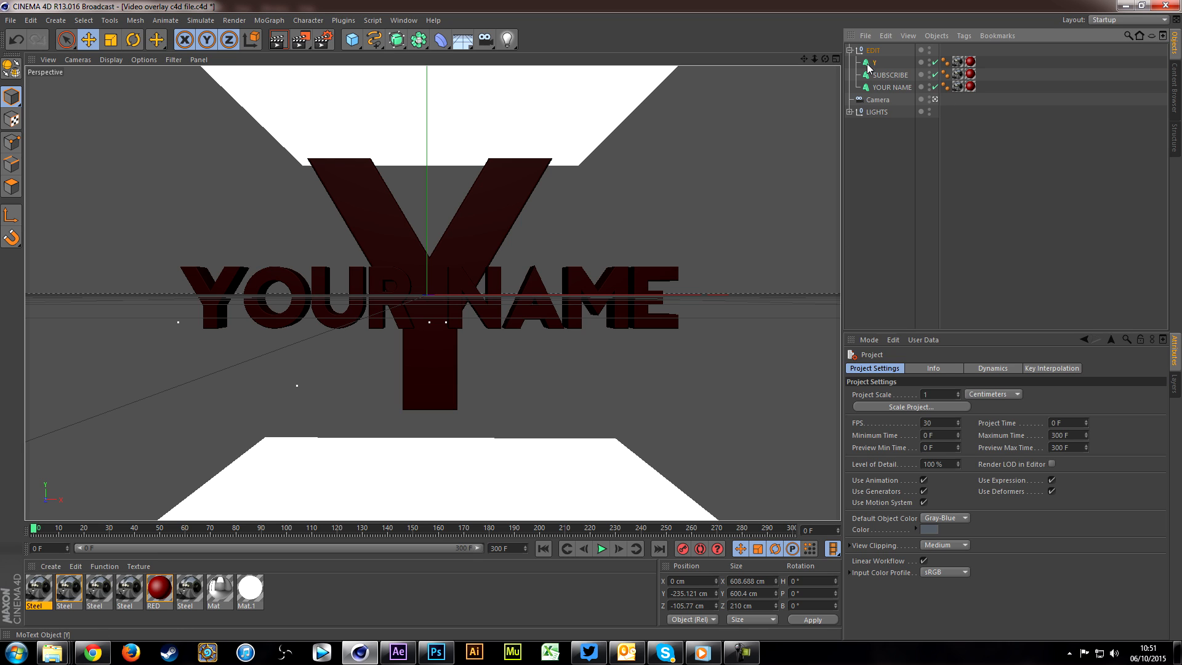
pyautogui.click(931, 77)
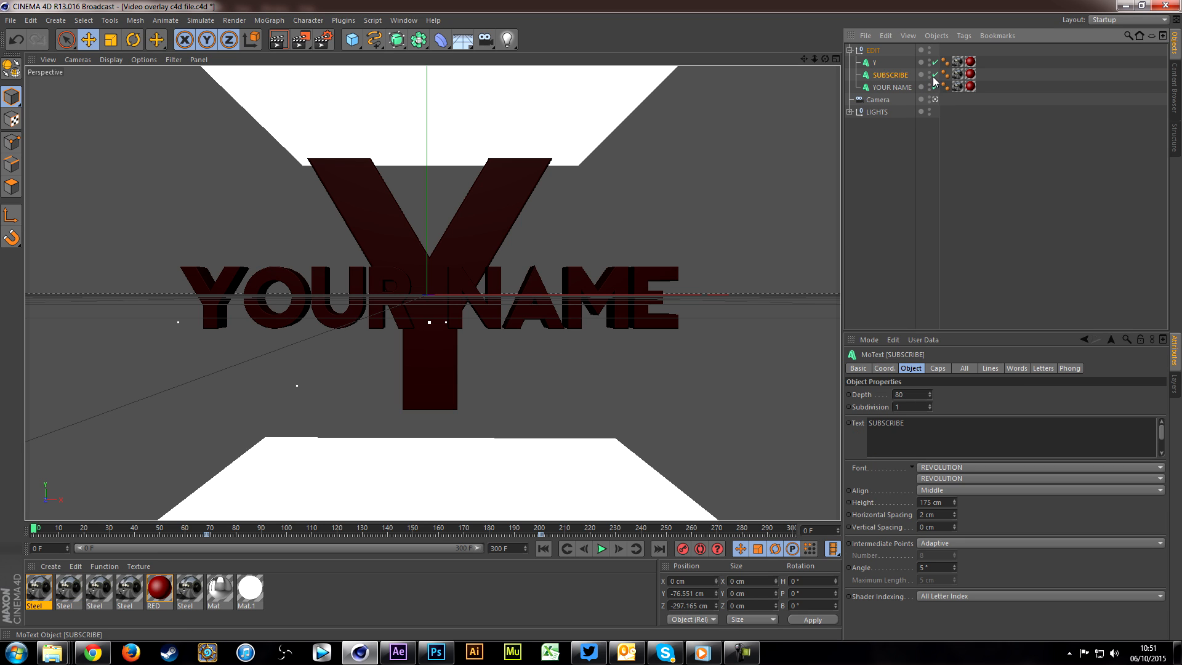
pyautogui.keyDown('ctrl'); pyautogui.click(884, 87); pyautogui.keyUp('ctrl')
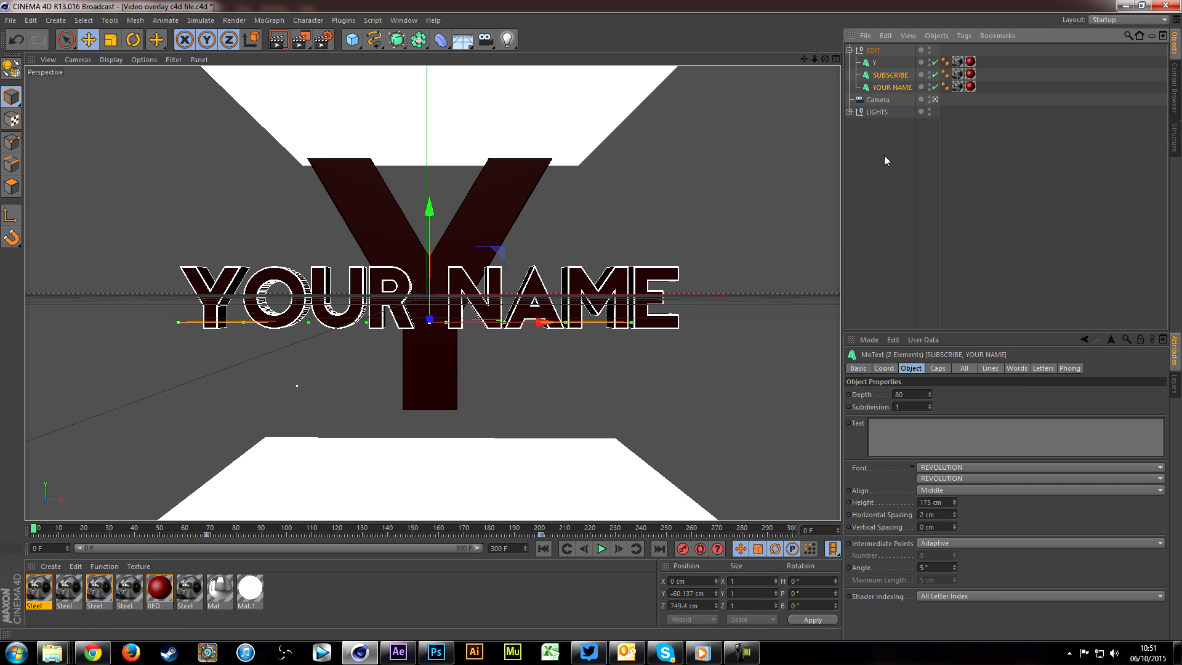
pyautogui.press('Delete')
# Step: Change the text of the remaining Y MoText object to YN
pyautogui.click(873, 59)
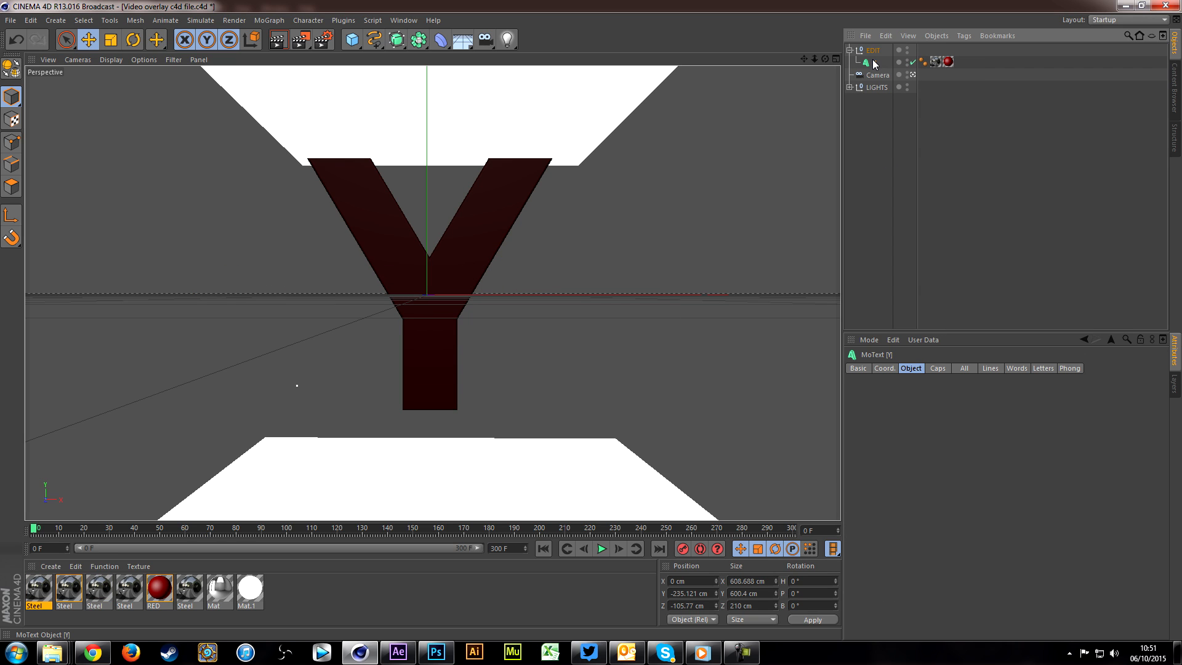
pyautogui.click(938, 434)
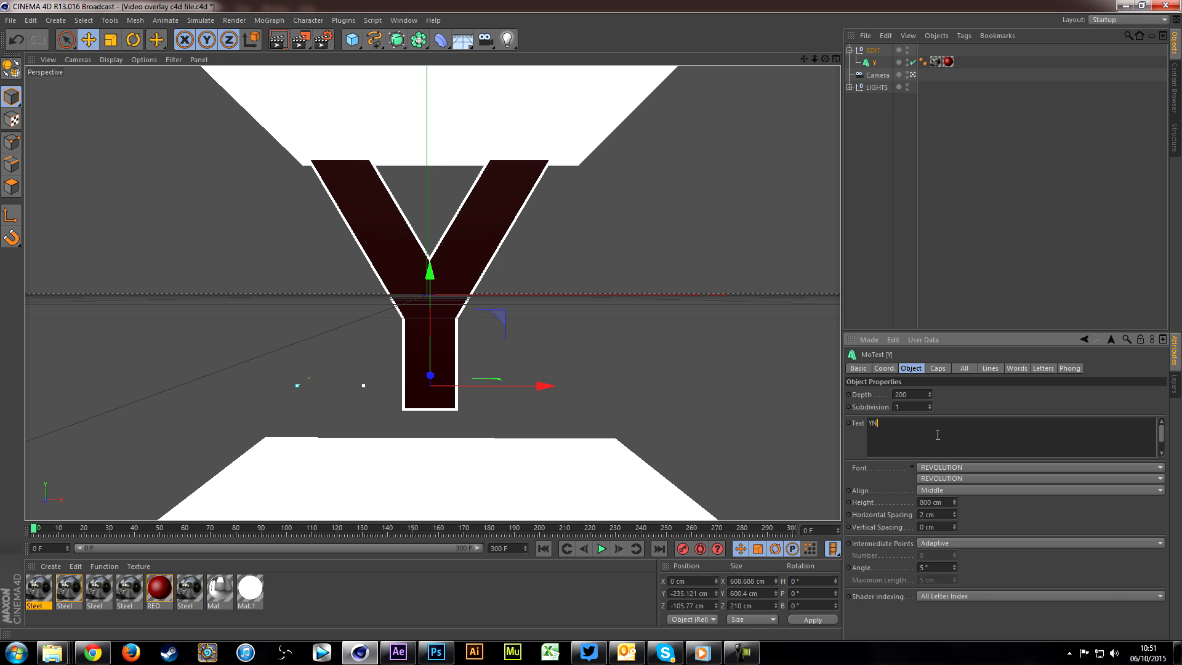
pyautogui.click(984, 174)
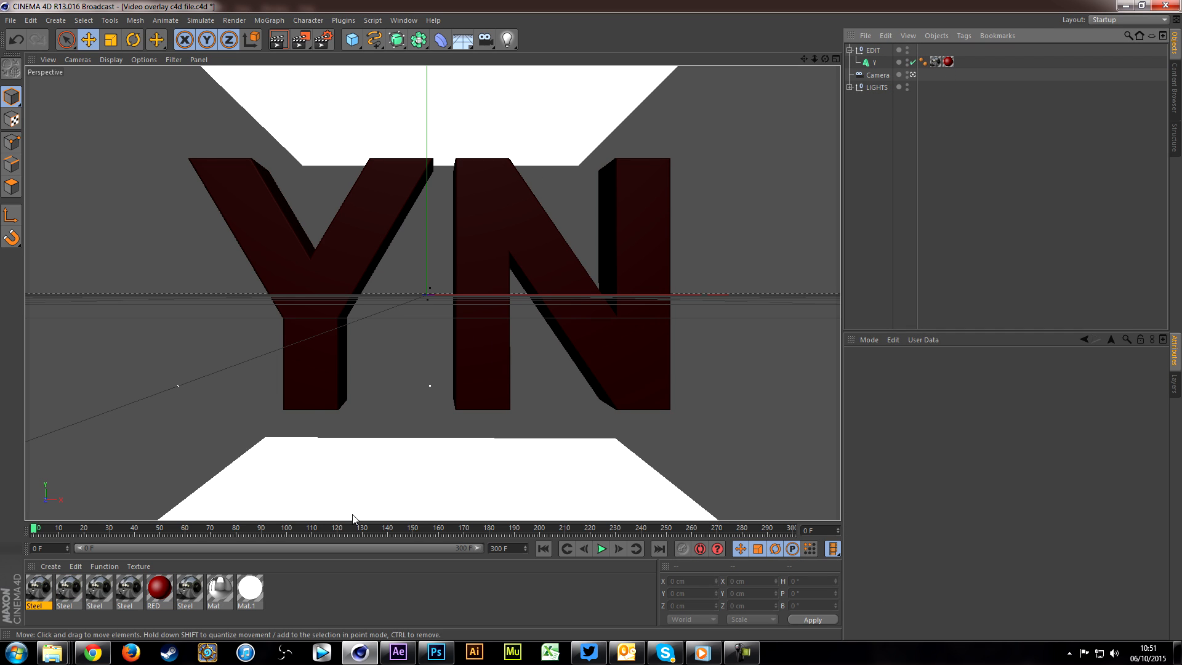
# Step: Set the RED material's color to white (RGB 255, 255, 255) and render a preview of the view
pyautogui.click(160, 598)
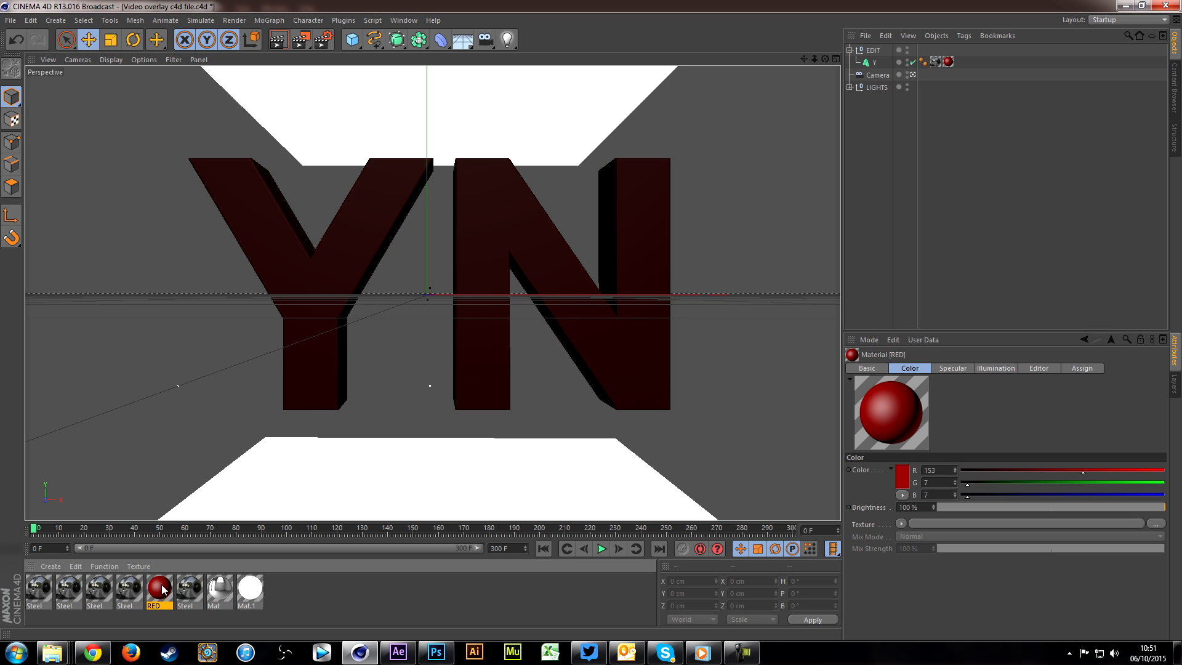
pyautogui.doubleClick(162, 587)
pyautogui.click(325, 154)
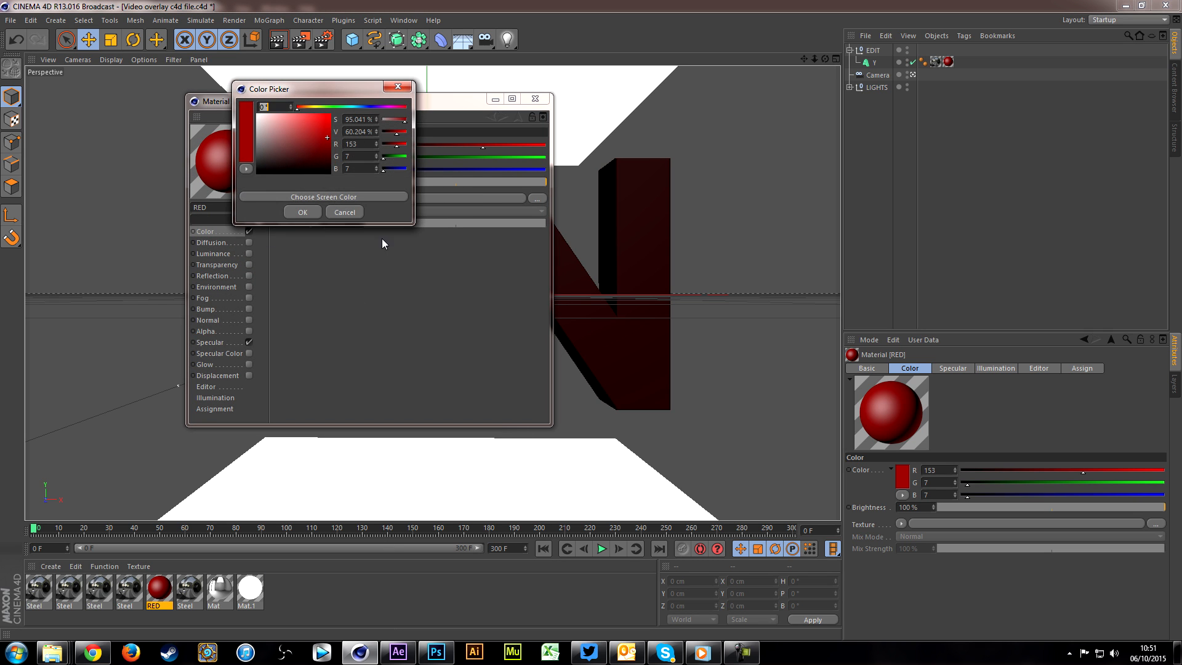
pyautogui.moveTo(265, 153); pyautogui.dragTo(227, 84)
pyautogui.click(313, 213)
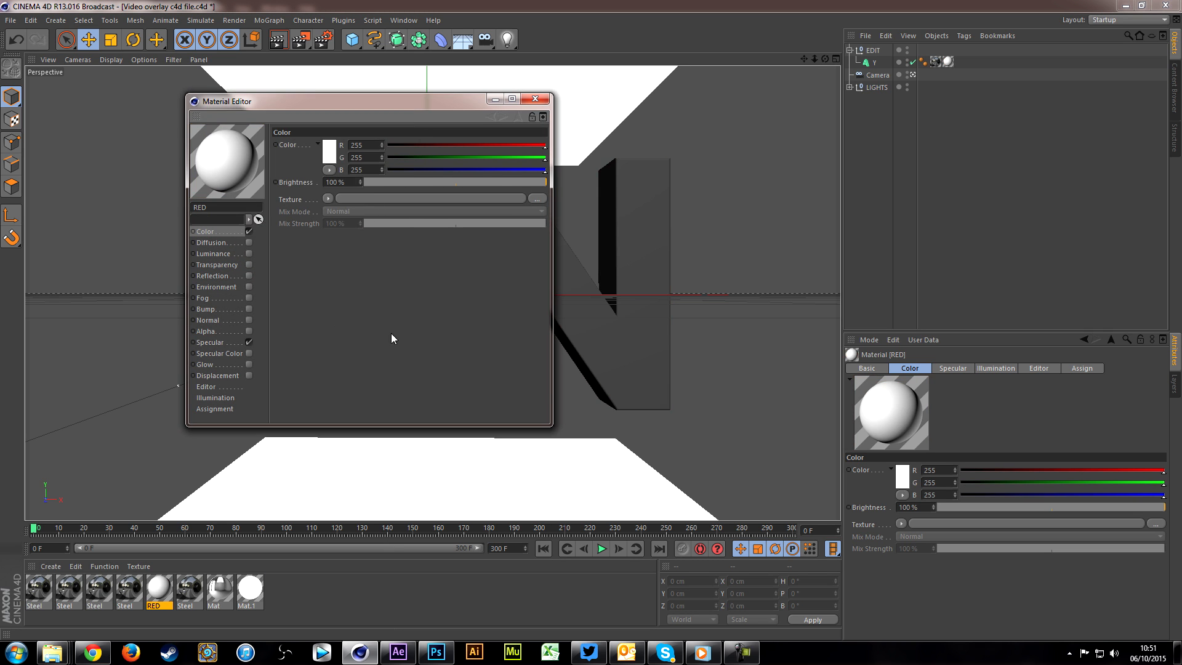
pyautogui.click(535, 98)
pyautogui.click(278, 39)
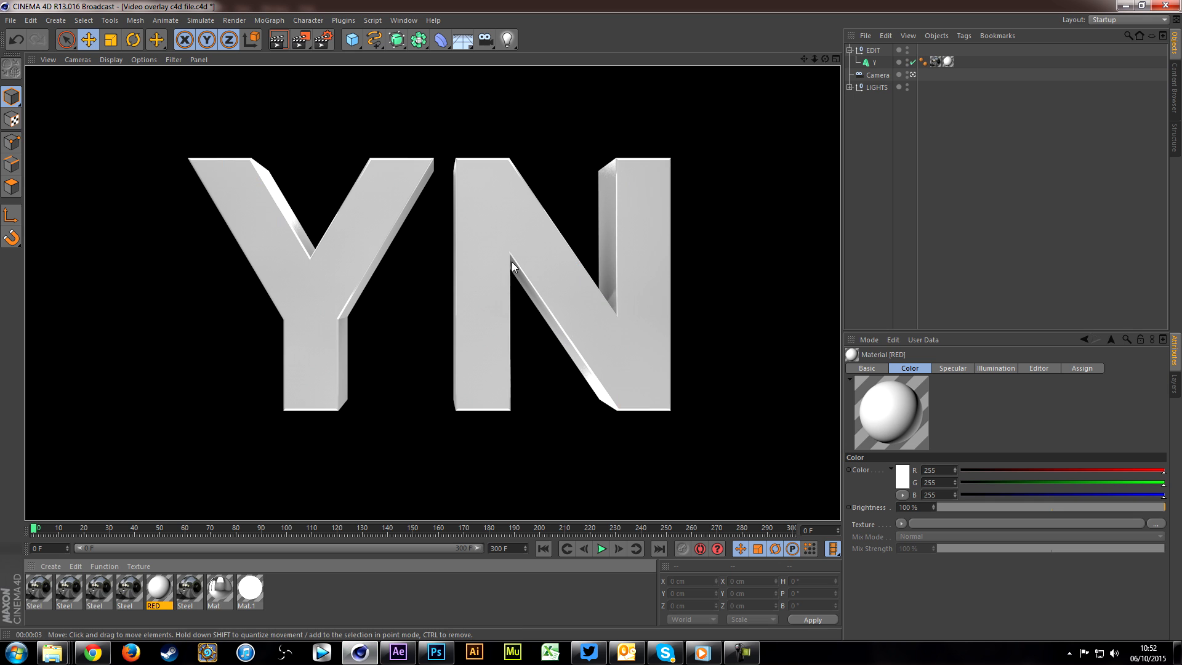
# Step: Go to frame 300 in the timeline and set the render output's frame range to All Frames
pyautogui.moveTo(64, 535); pyautogui.dragTo(794, 551)
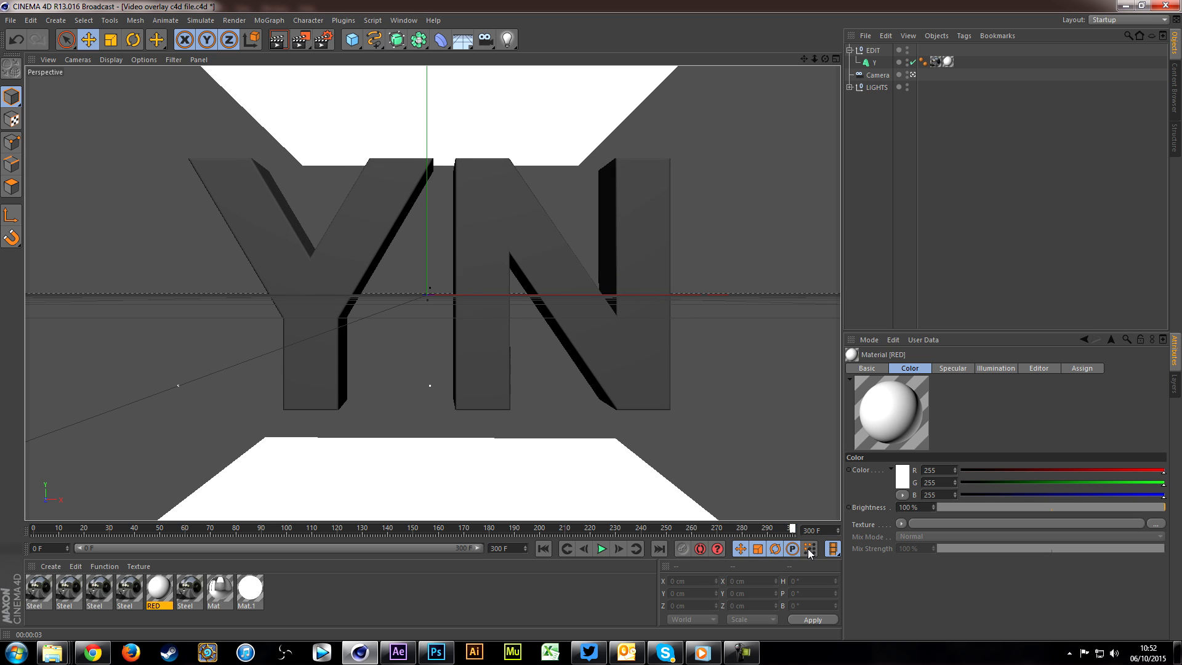
pyautogui.click(325, 40)
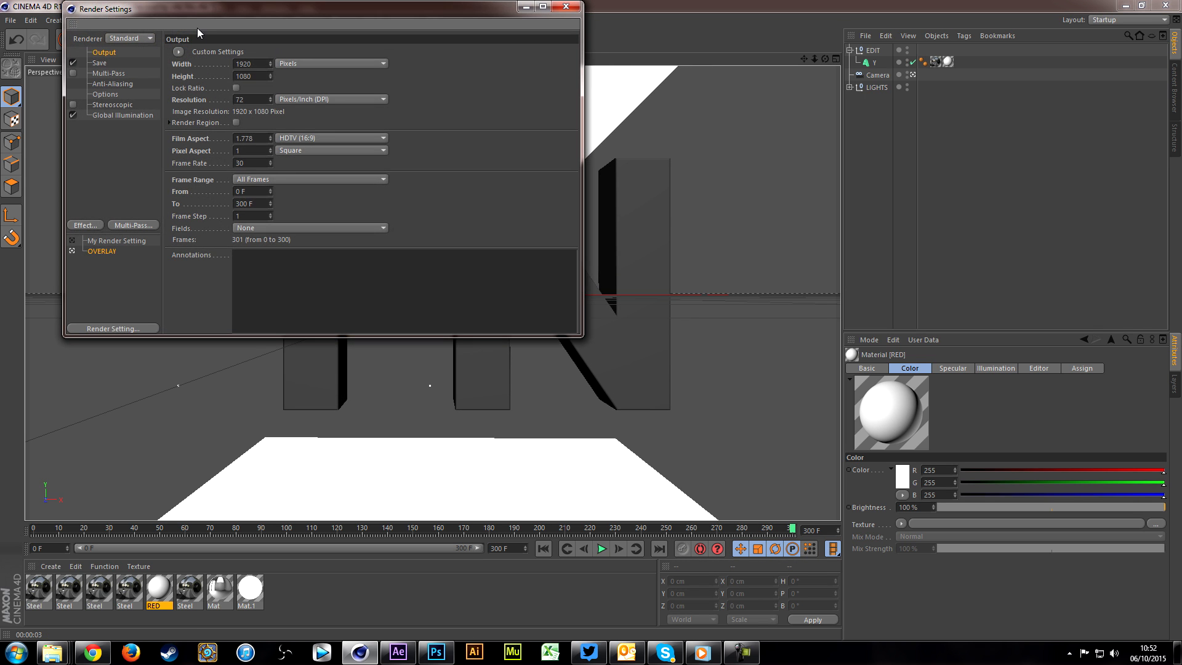
pyautogui.moveTo(194, 9); pyautogui.dragTo(425, 135)
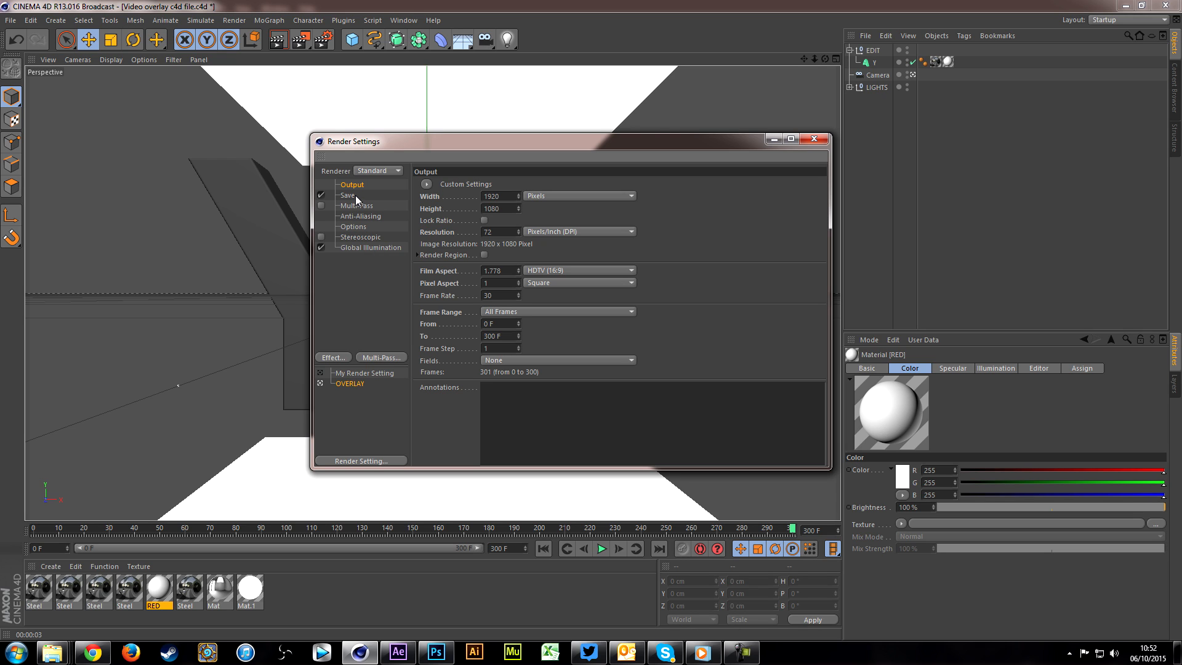
pyautogui.click(517, 312)
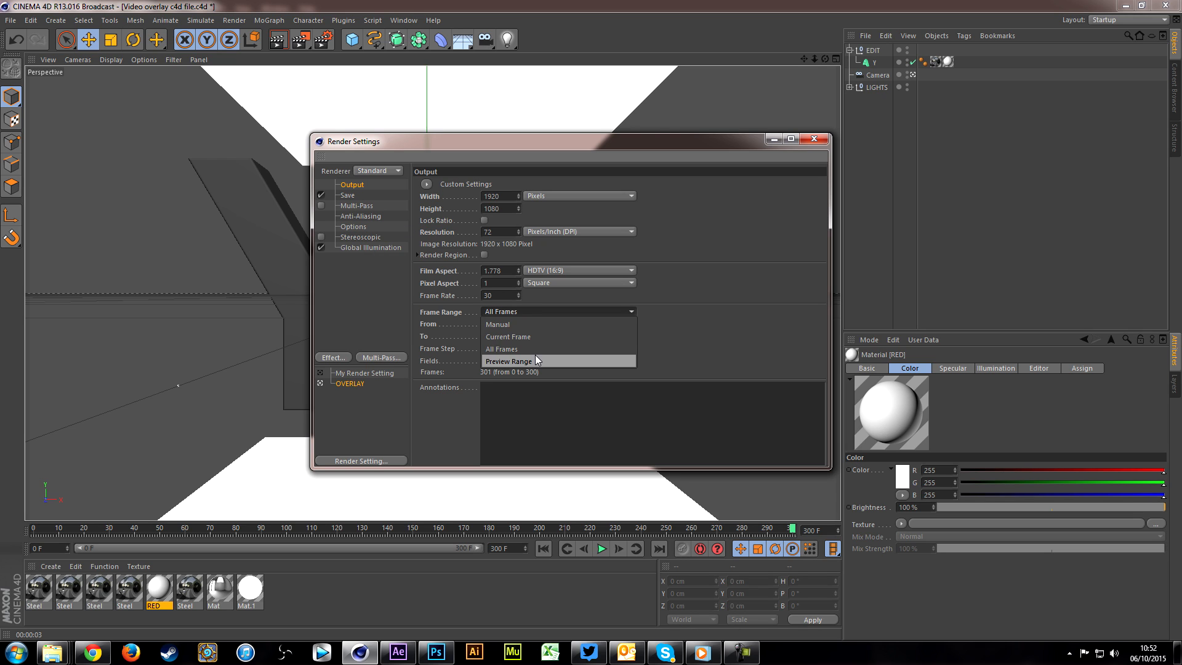
pyautogui.click(526, 350)
# Step: Set the render's save format to QuickTime Movie
pyautogui.click(370, 197)
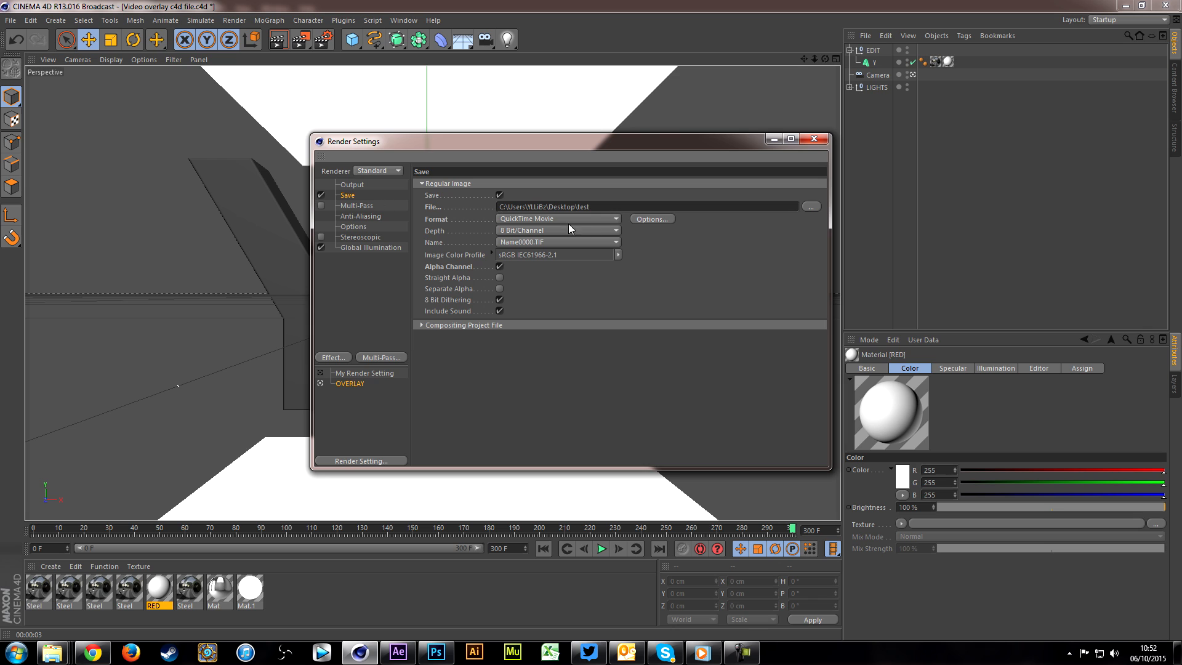
pyautogui.click(611, 219)
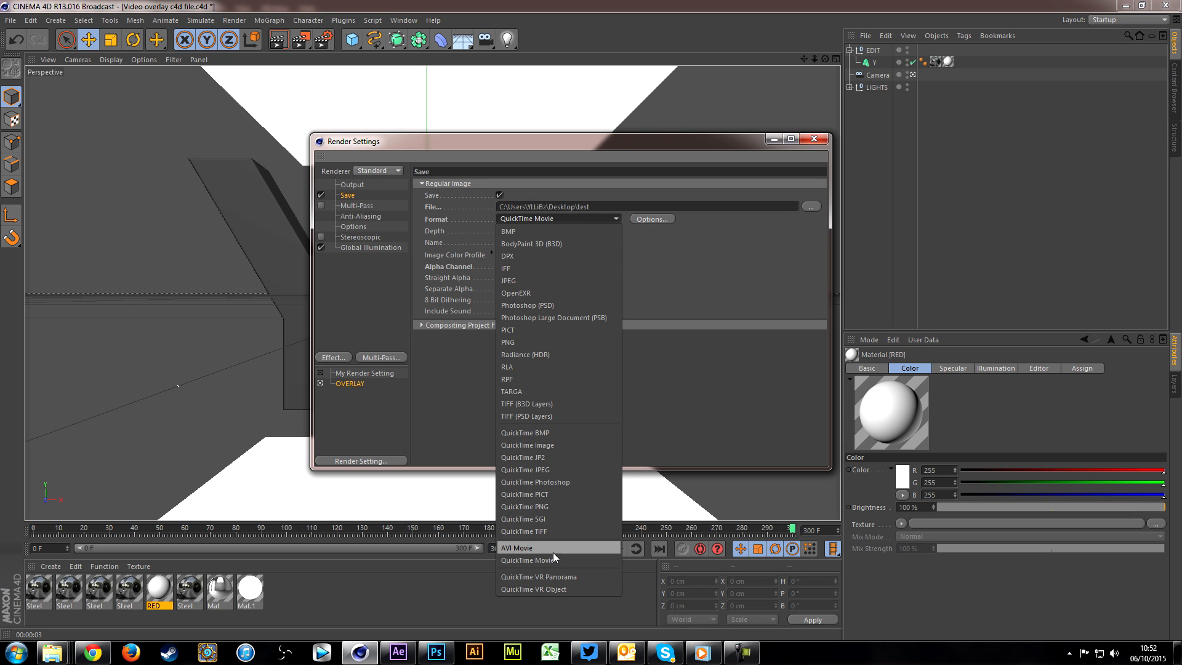
pyautogui.click(570, 558)
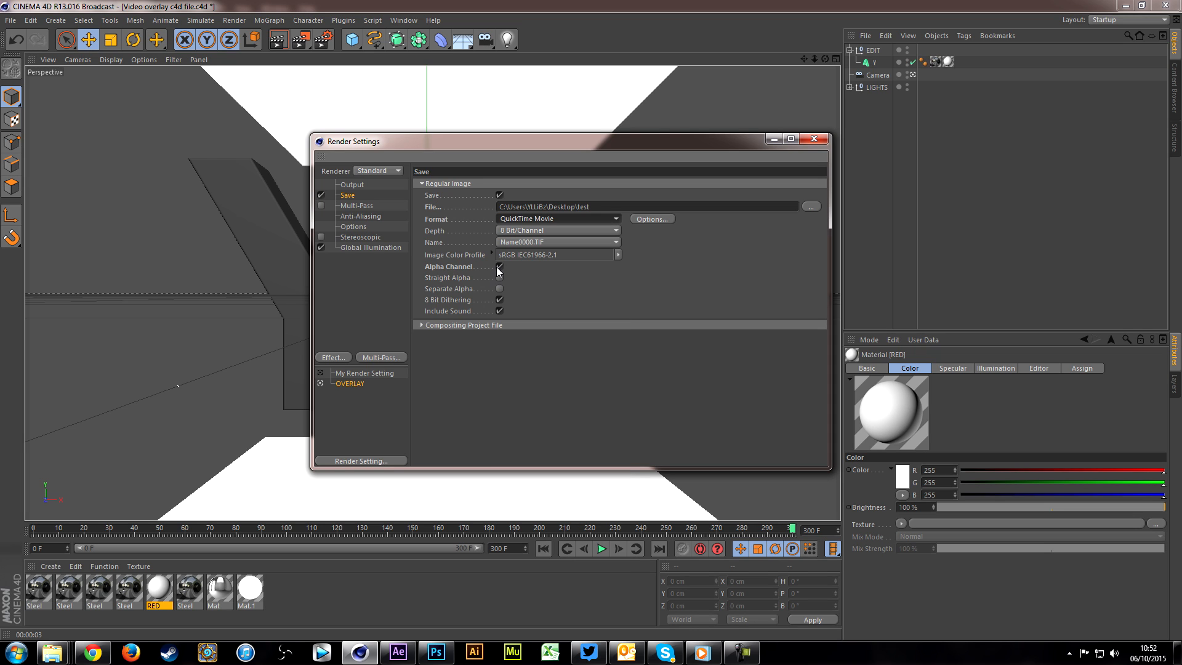
# Step: Set the render output file to "spinning logo" in the D: drive folder "How to make an animated outro end card" and close the render settings
pyautogui.click(810, 208)
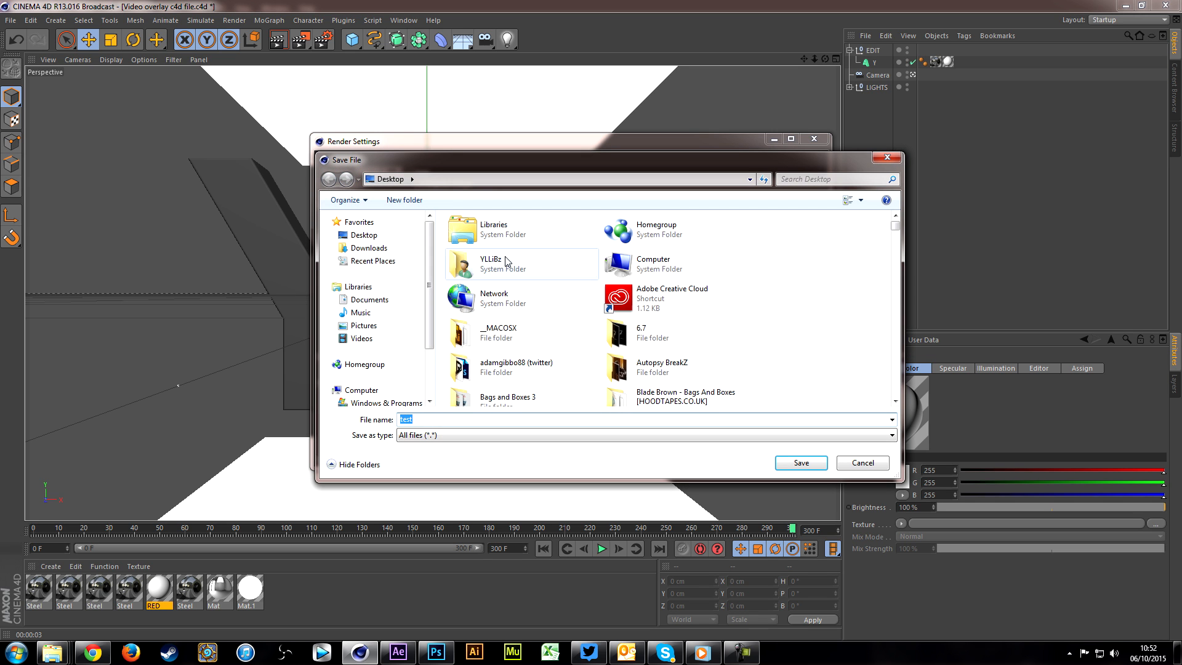
pyautogui.click(379, 392)
pyautogui.click(675, 249)
pyautogui.doubleClick(675, 248)
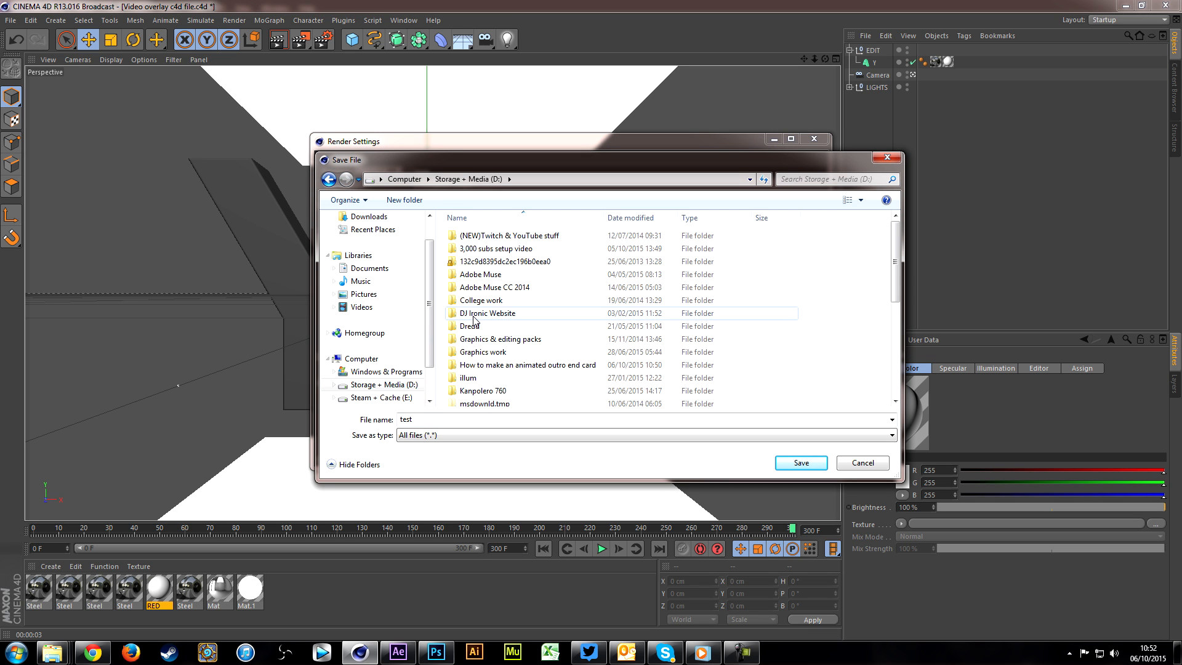
pyautogui.doubleClick(504, 370)
pyautogui.click(450, 420)
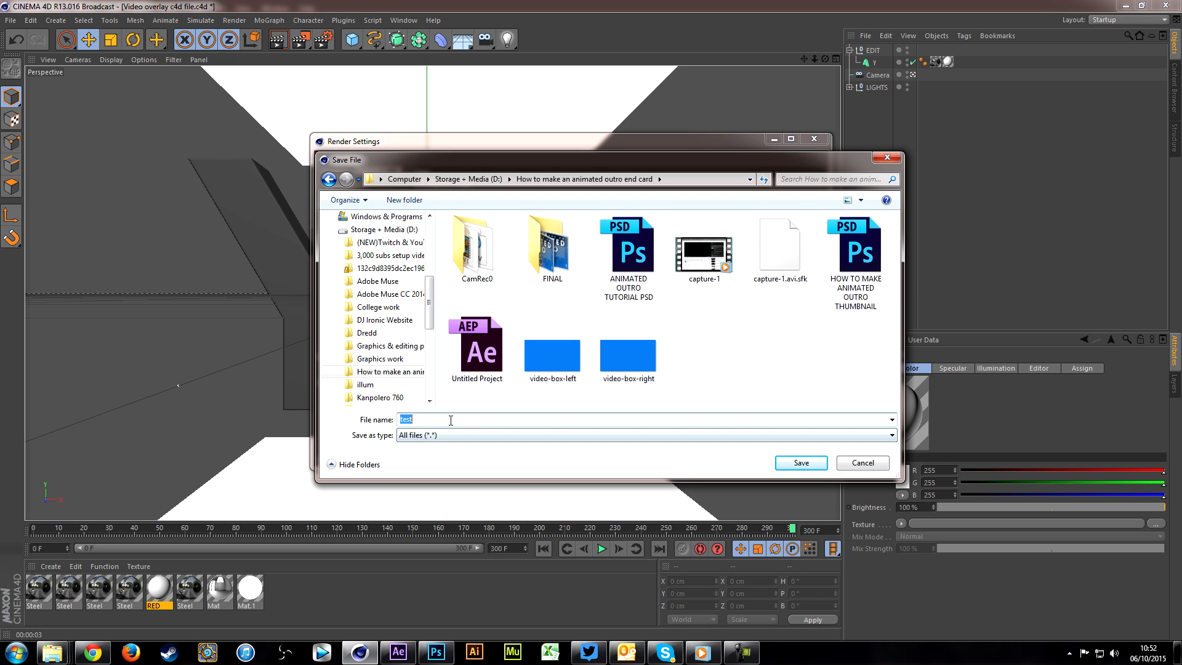
pyautogui.write('spinning logo')
pyautogui.press('Return')
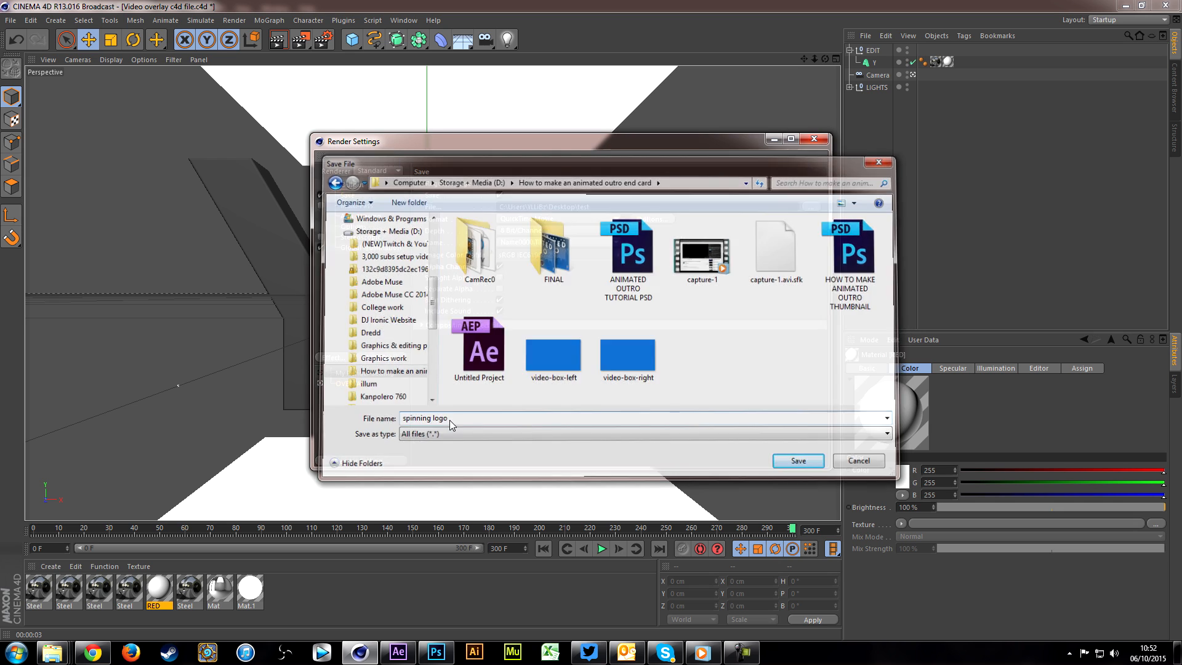
pyautogui.click(814, 136)
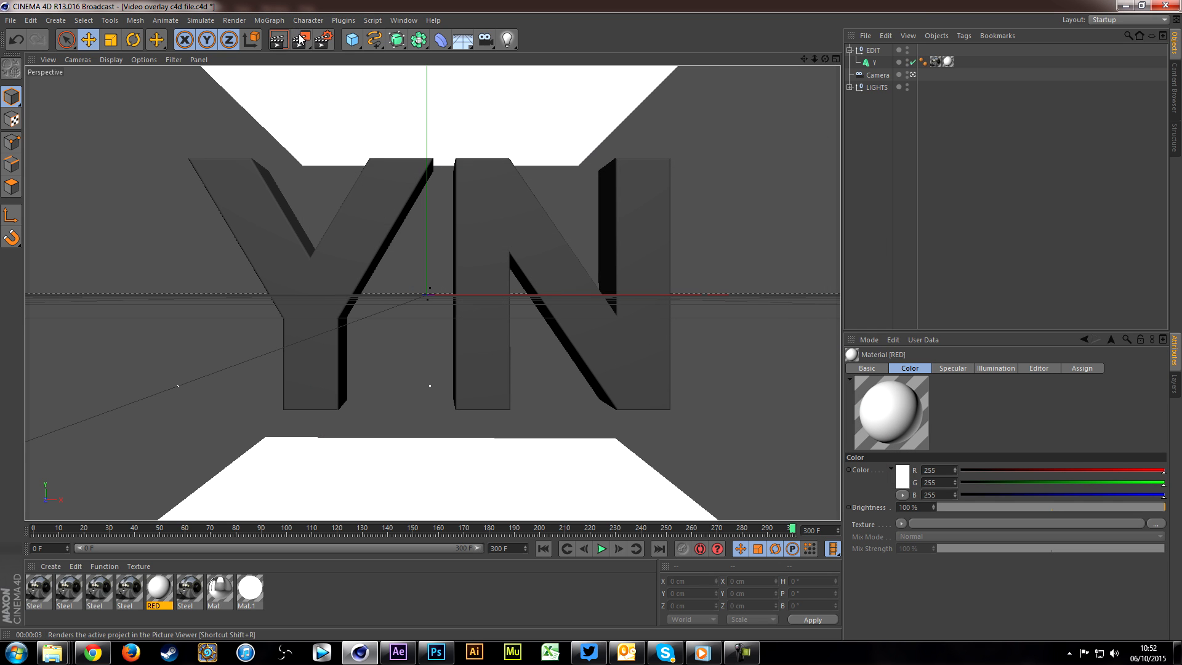
# Step: Render all frames of the YN logo animation to the Picture Viewer and scrub through the finished frames
pyautogui.click(301, 40)
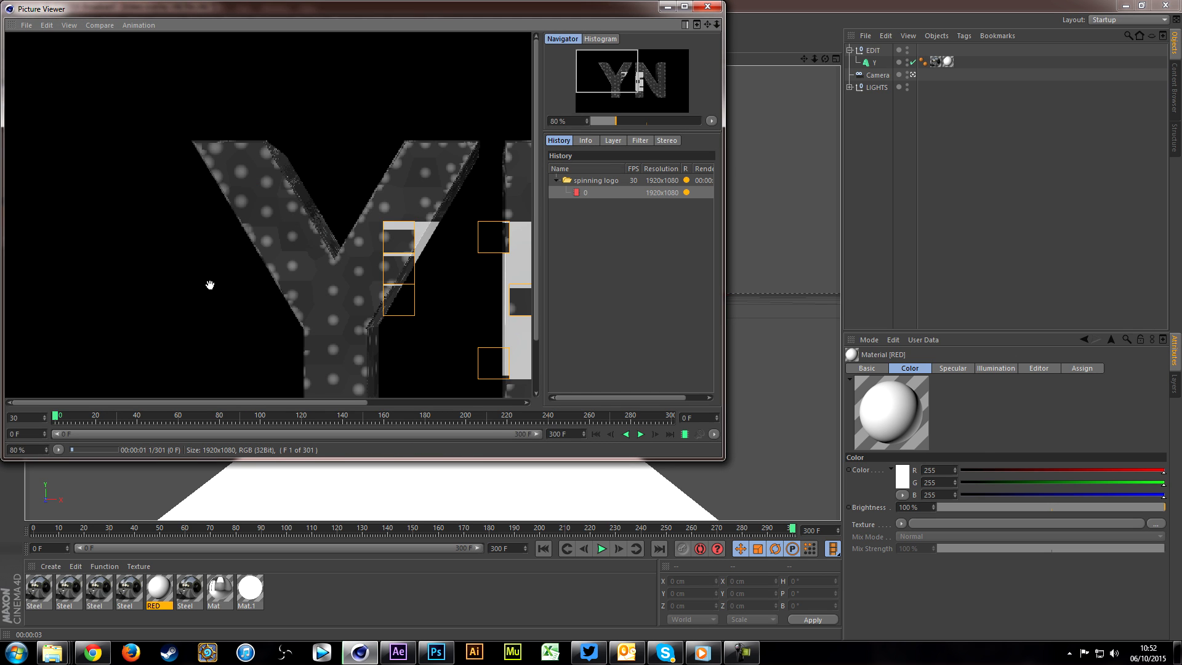
pyautogui.scroll(-3, 210, 284)
pyautogui.moveTo(377, 12); pyautogui.dragTo(534, 85)
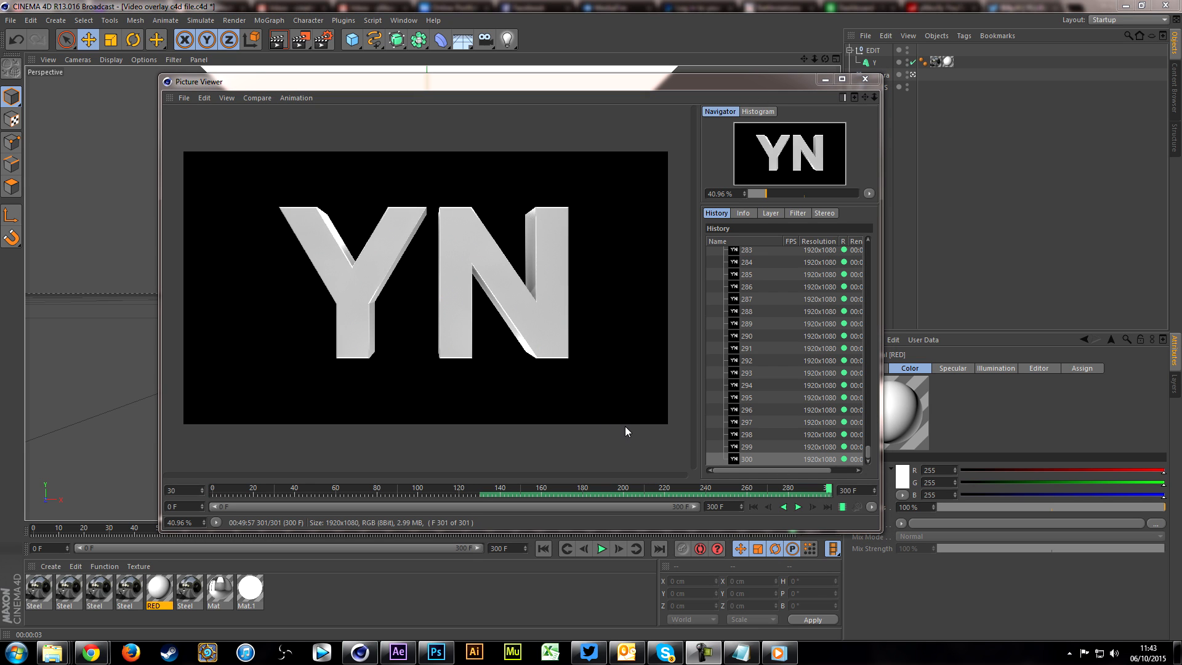
pyautogui.moveTo(518, 497); pyautogui.dragTo(787, 489)
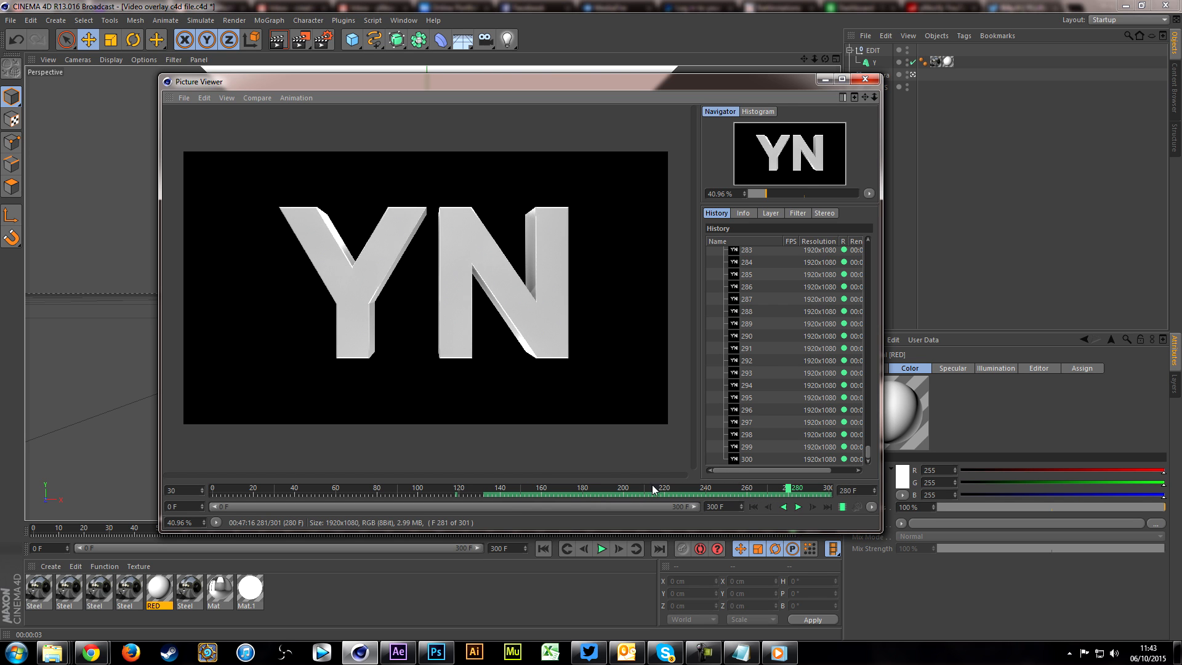
# Step: Switch to After Effects and import the "spinning logo" movie as footage with a Straight - Unmatted alpha channel
pyautogui.click(397, 652)
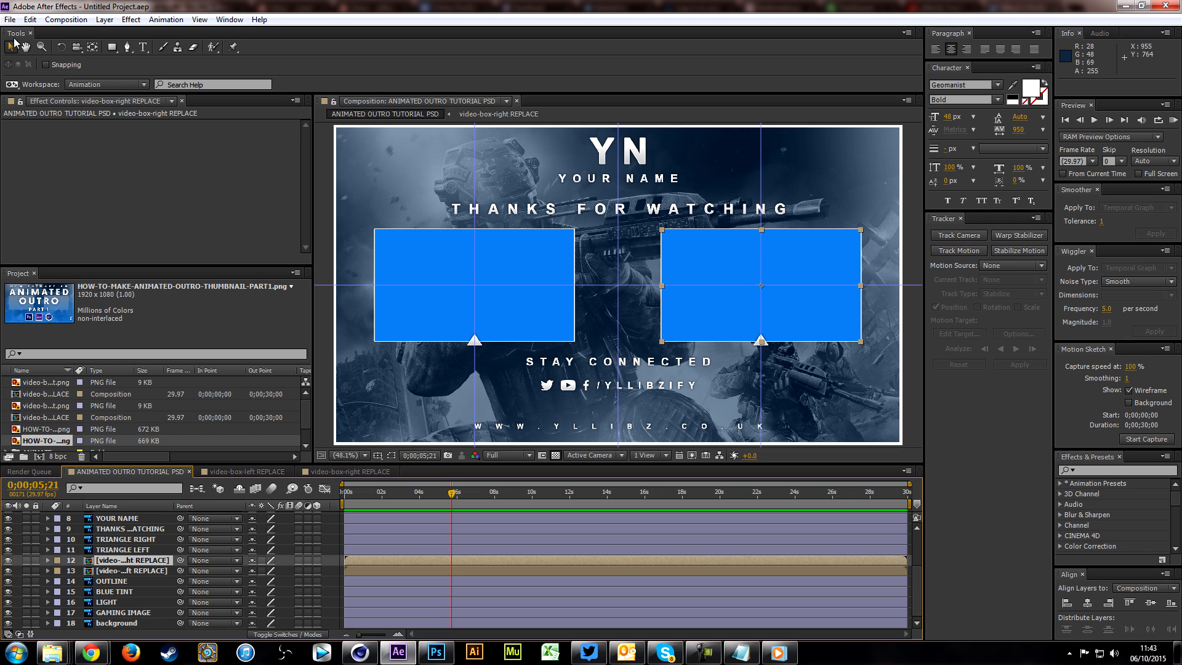
pyautogui.click(10, 19)
pyautogui.moveTo(98, 180)
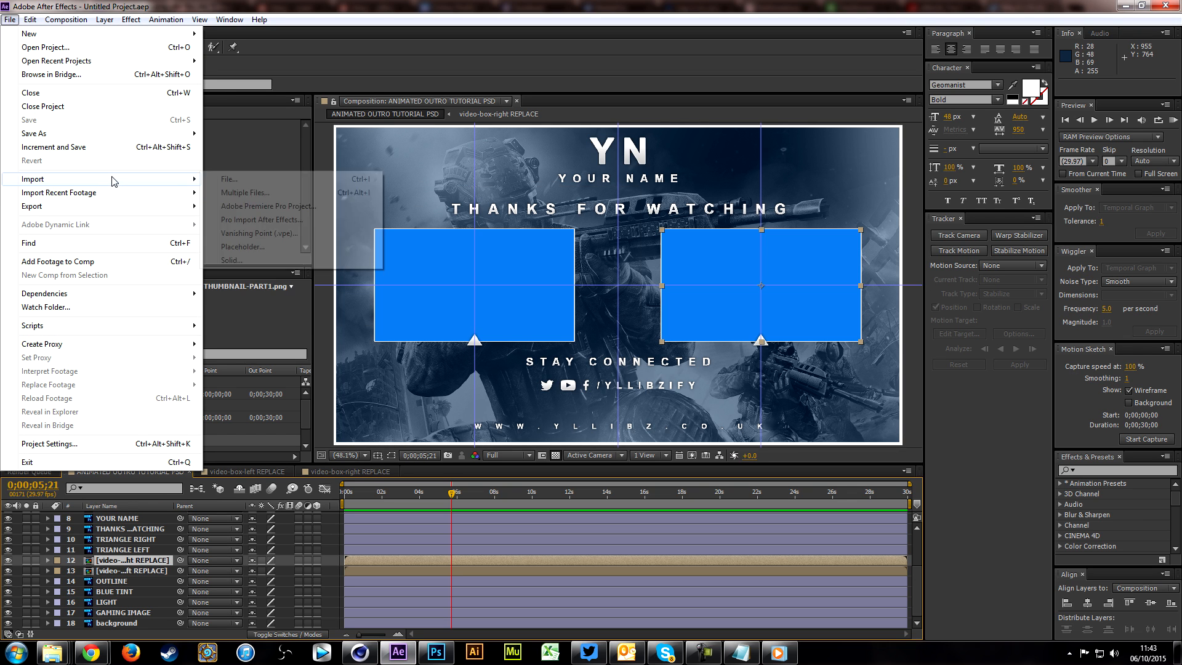
pyautogui.click(225, 177)
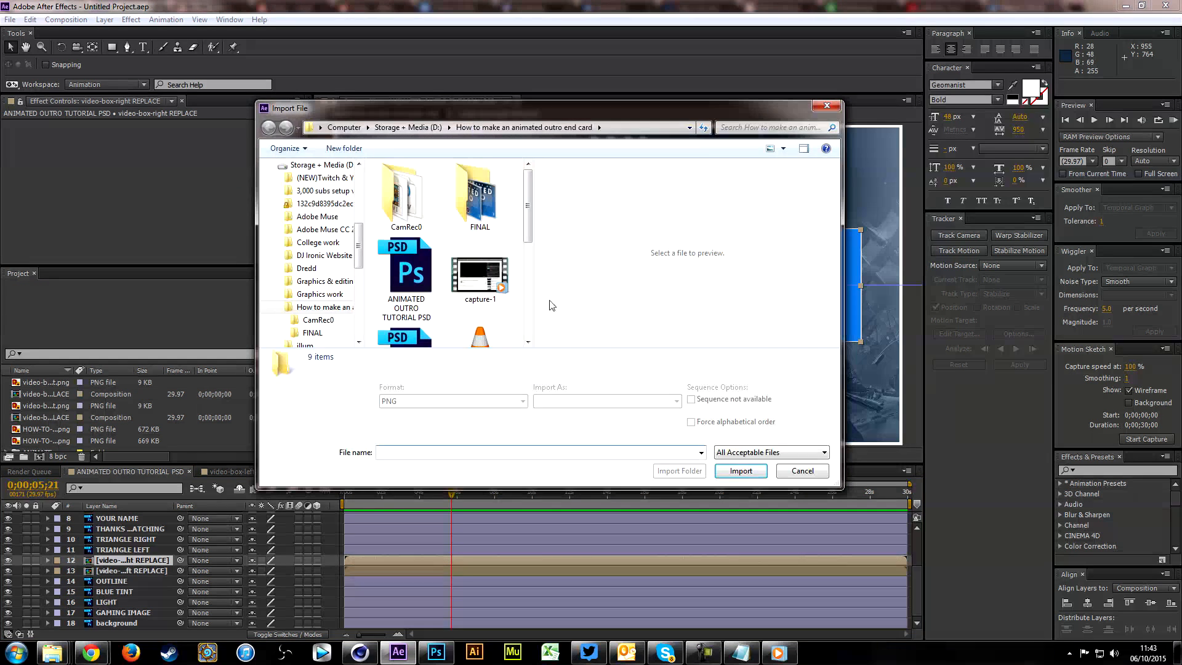
pyautogui.click(480, 274)
pyautogui.scroll(-2, 477, 246)
pyautogui.click(475, 225)
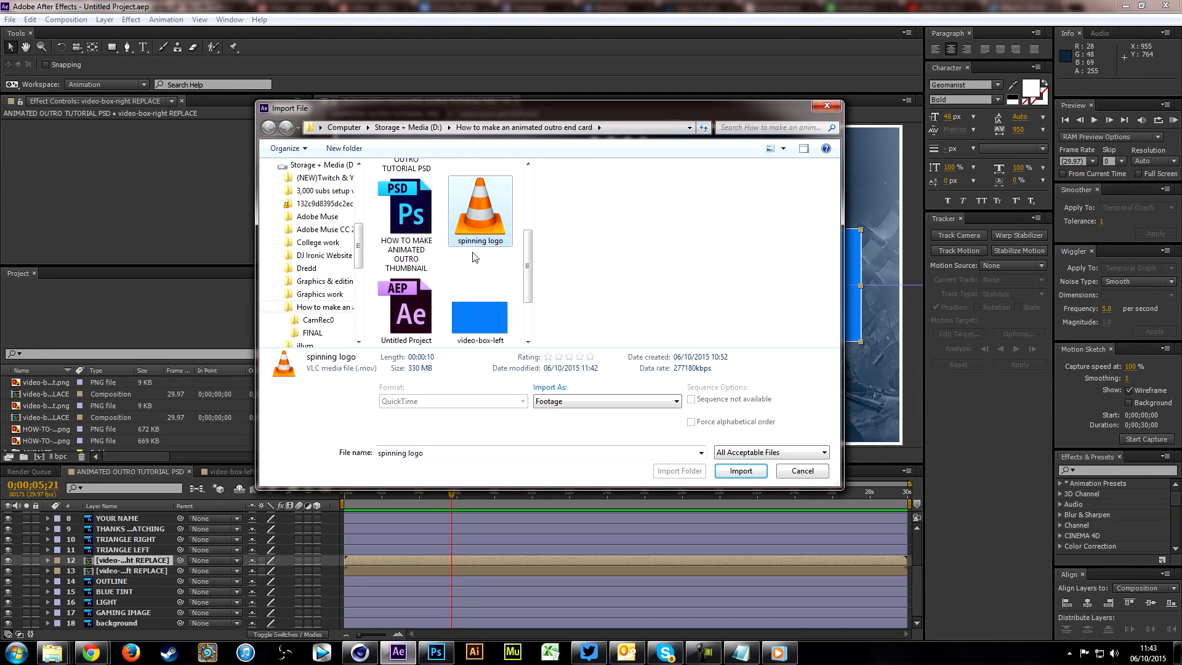
pyautogui.click(741, 471)
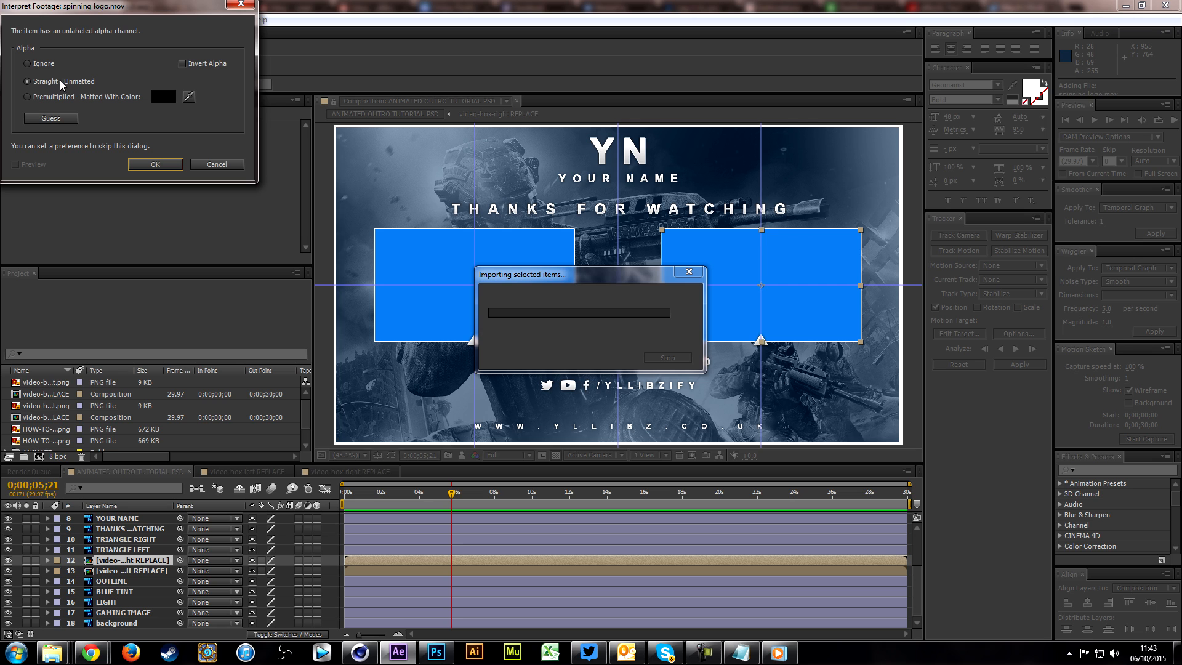
pyautogui.click(155, 164)
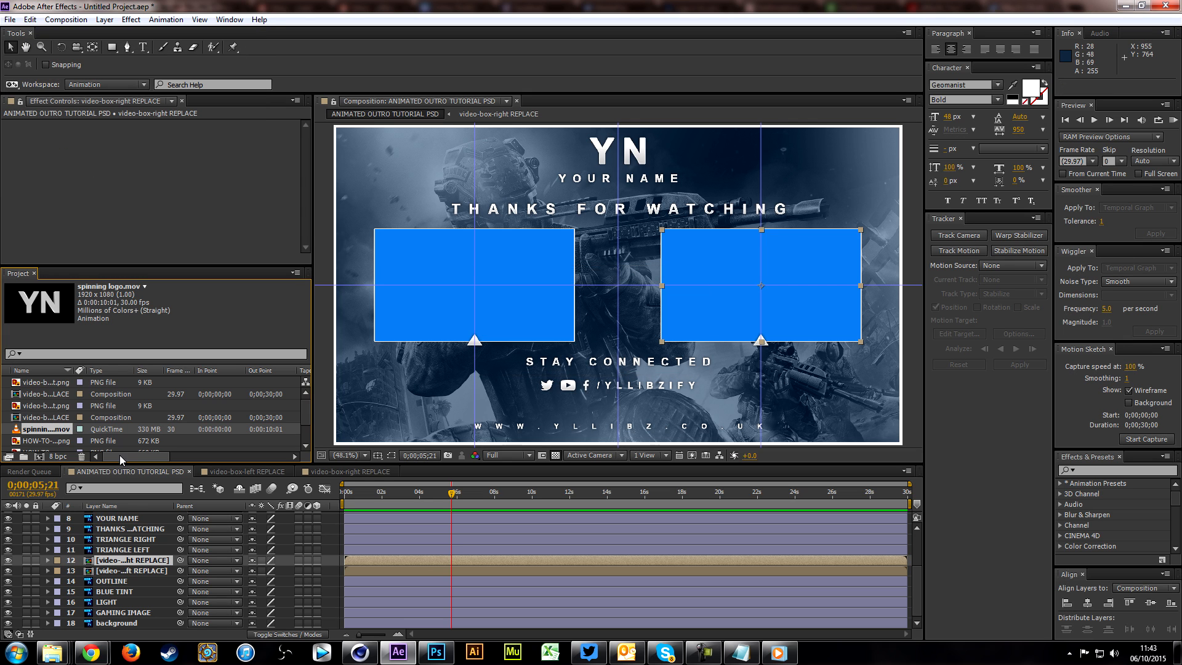
# Step: Add spinning logo.mov to the ANIMATED OUTRO TUTORIAL PSD composition as the layer directly above the YN layer
pyautogui.moveTo(24, 431); pyautogui.dragTo(128, 520)
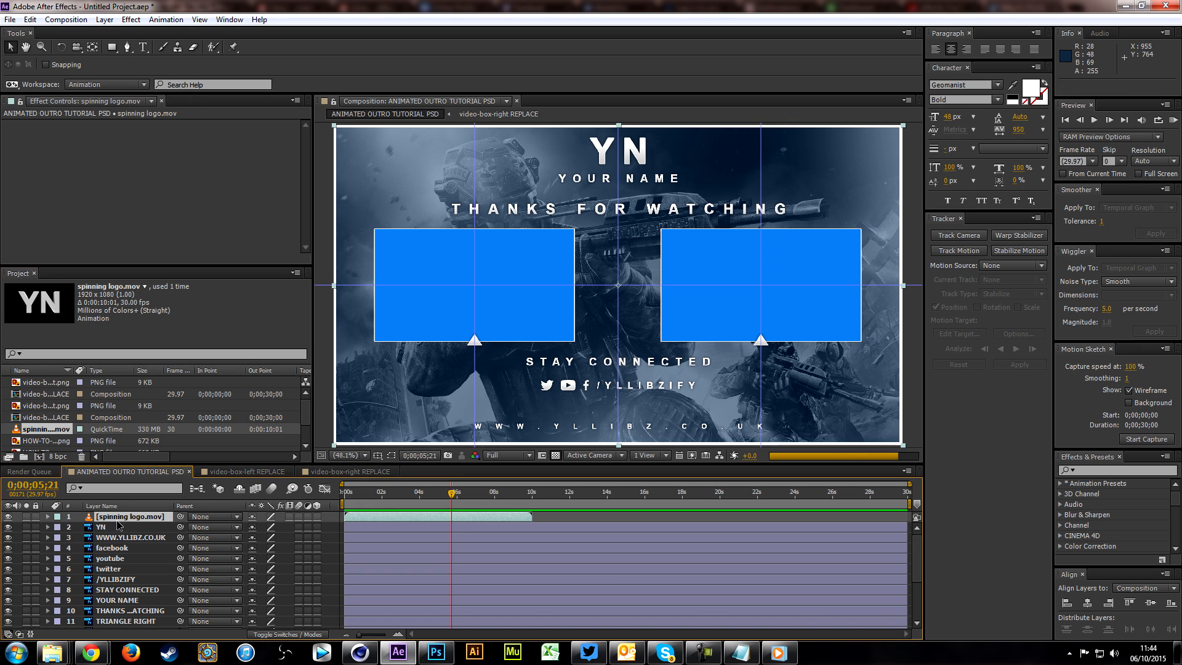
pyautogui.click(114, 525)
pyautogui.click(112, 518)
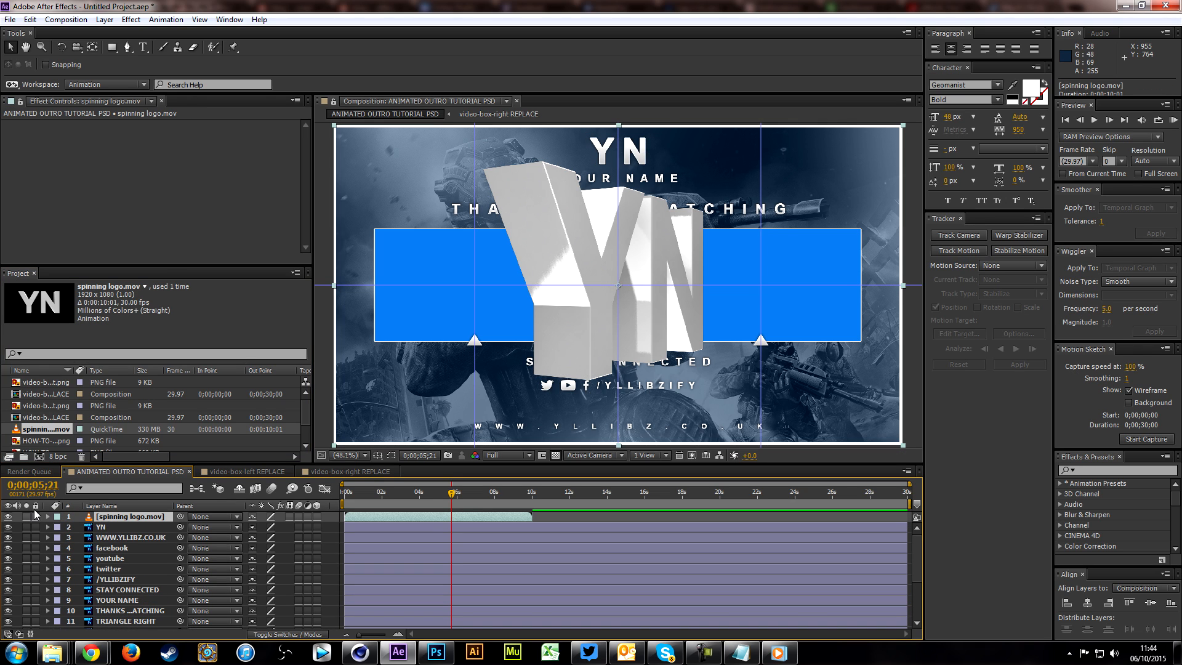
# Step: Set the spinning logo layer's scale to 15%
pyautogui.click(47, 516)
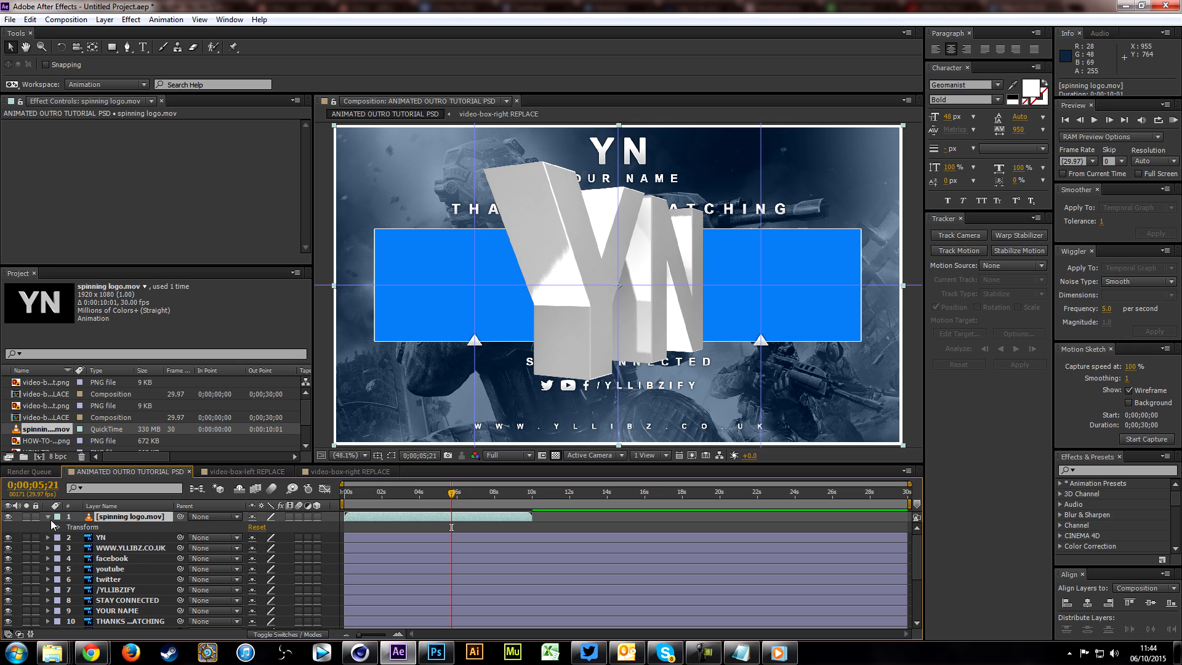
pyautogui.click(58, 527)
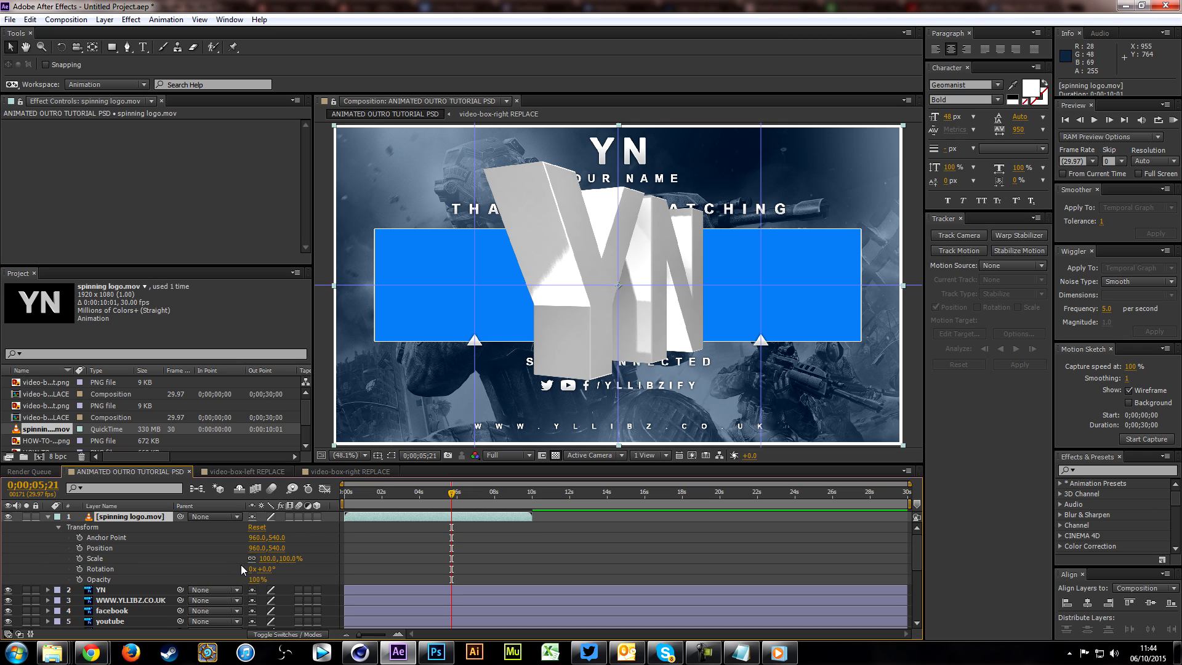
pyautogui.click(265, 559)
pyautogui.press('Return')
pyautogui.click(265, 560)
pyautogui.write('15')
pyautogui.press('Return')
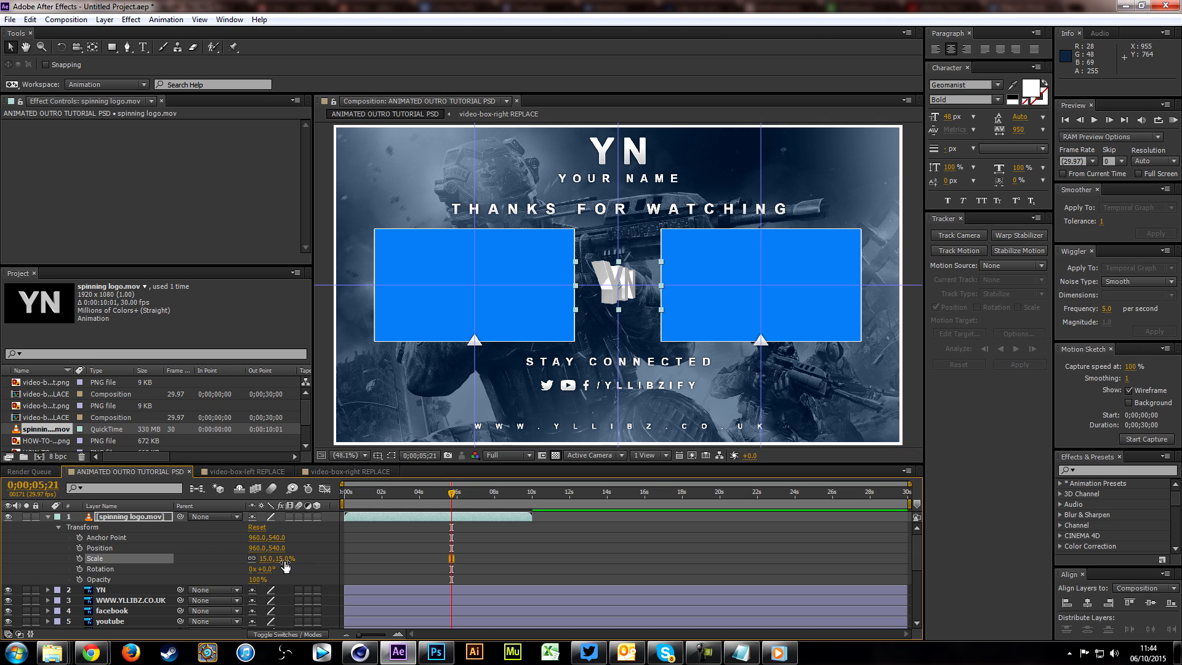
# Step: Move the spinning logo over the flat YN text to a position of about 960, 89 and return to the composition's start
pyautogui.moveTo(612, 283); pyautogui.dragTo(619, 146)
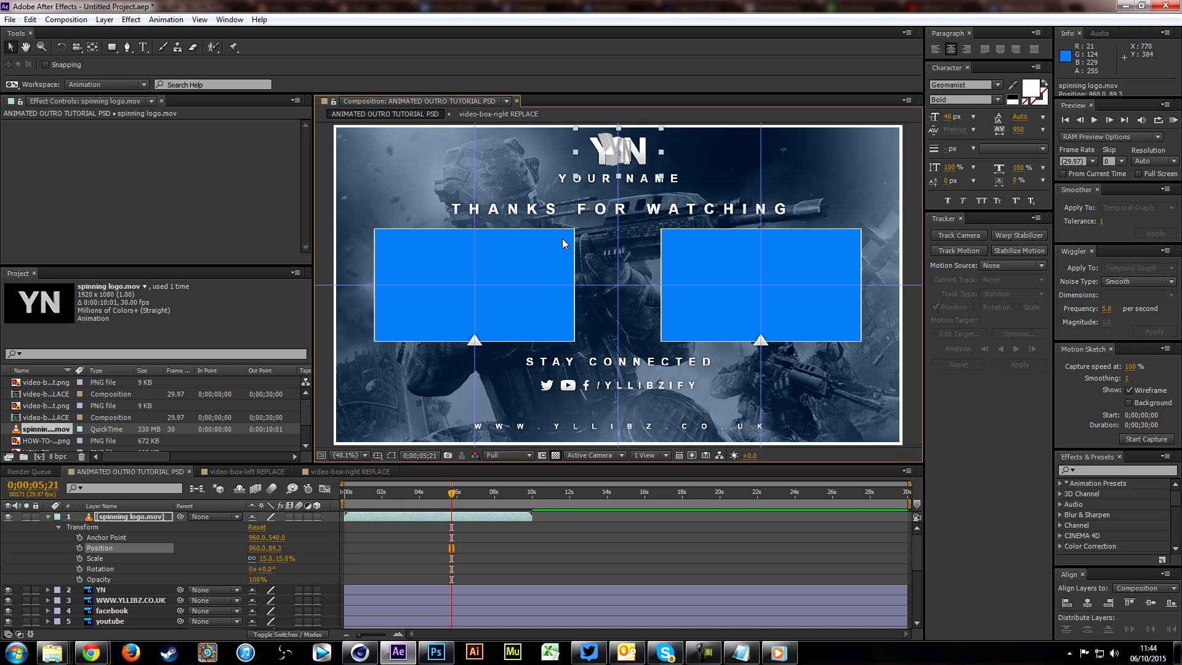
pyautogui.press('Home')
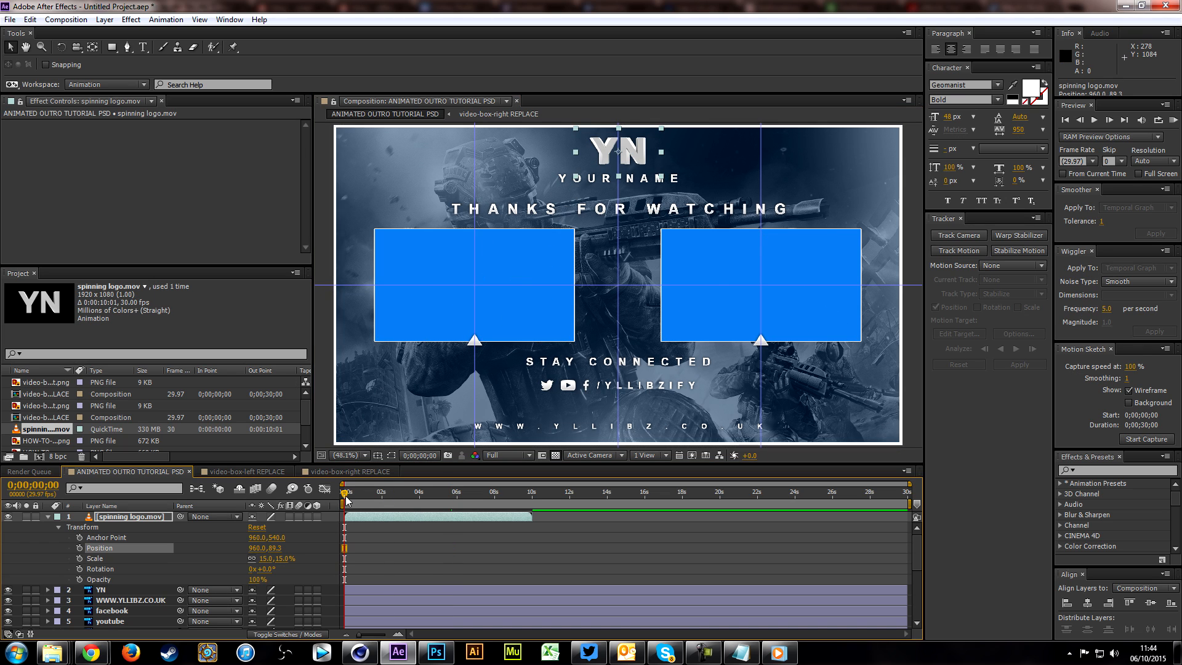
pyautogui.click(430, 564)
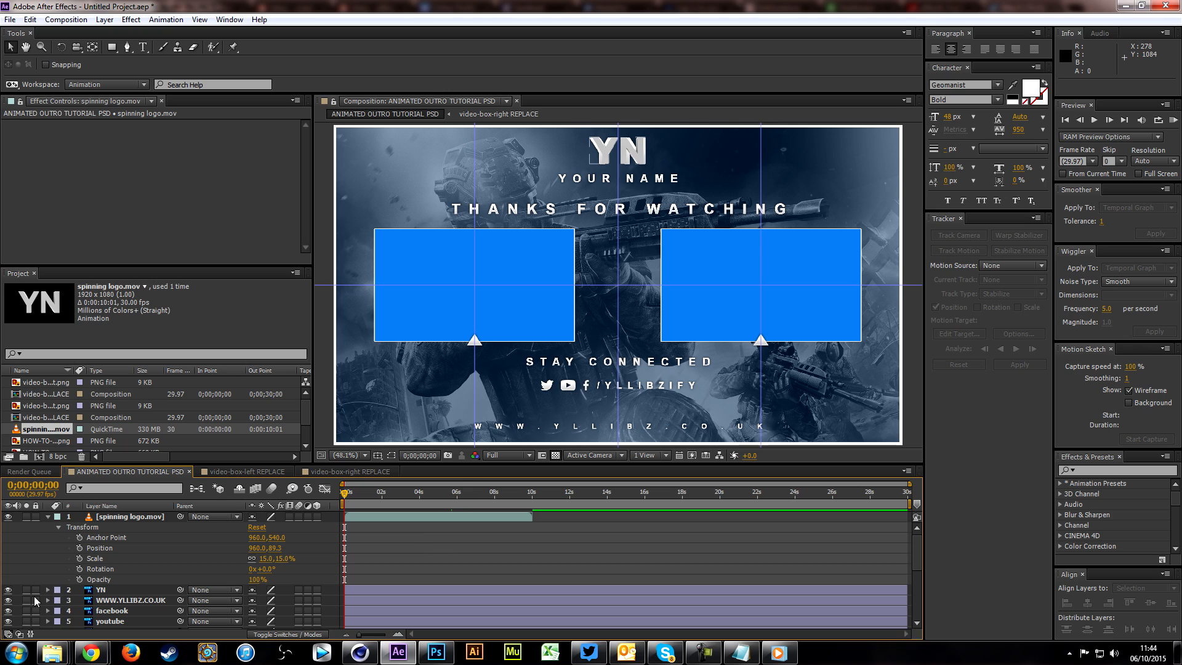
# Step: Collapse the spinning logo layer's properties and hide the flat YN layer
pyautogui.click(48, 515)
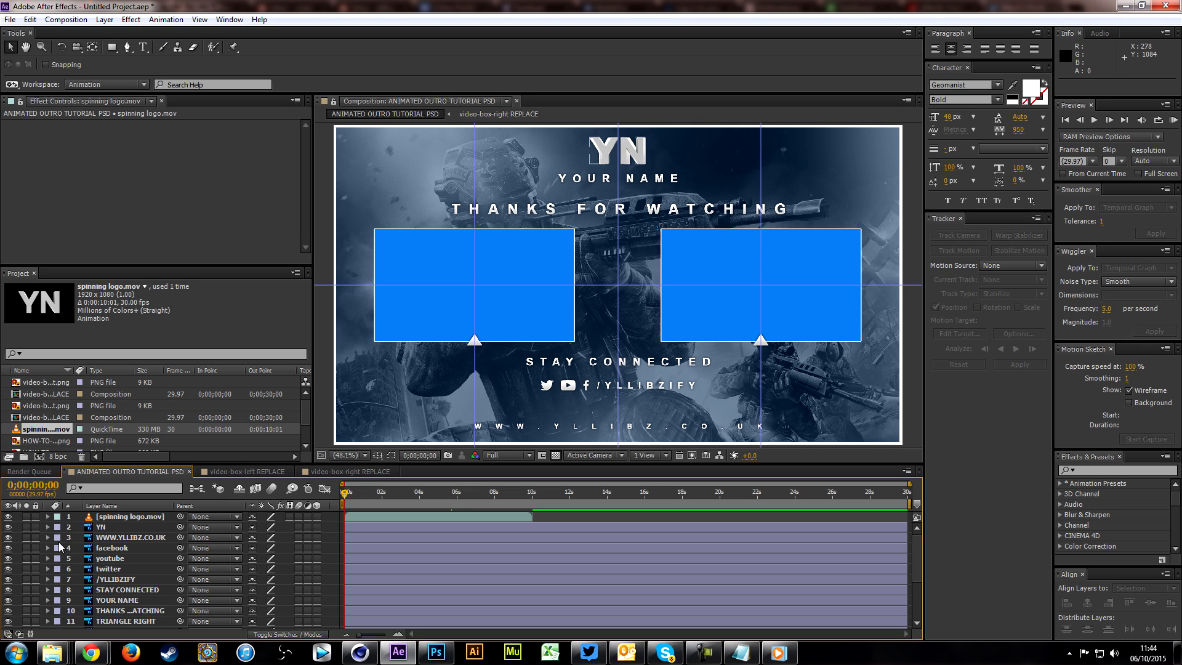
pyautogui.click(123, 528)
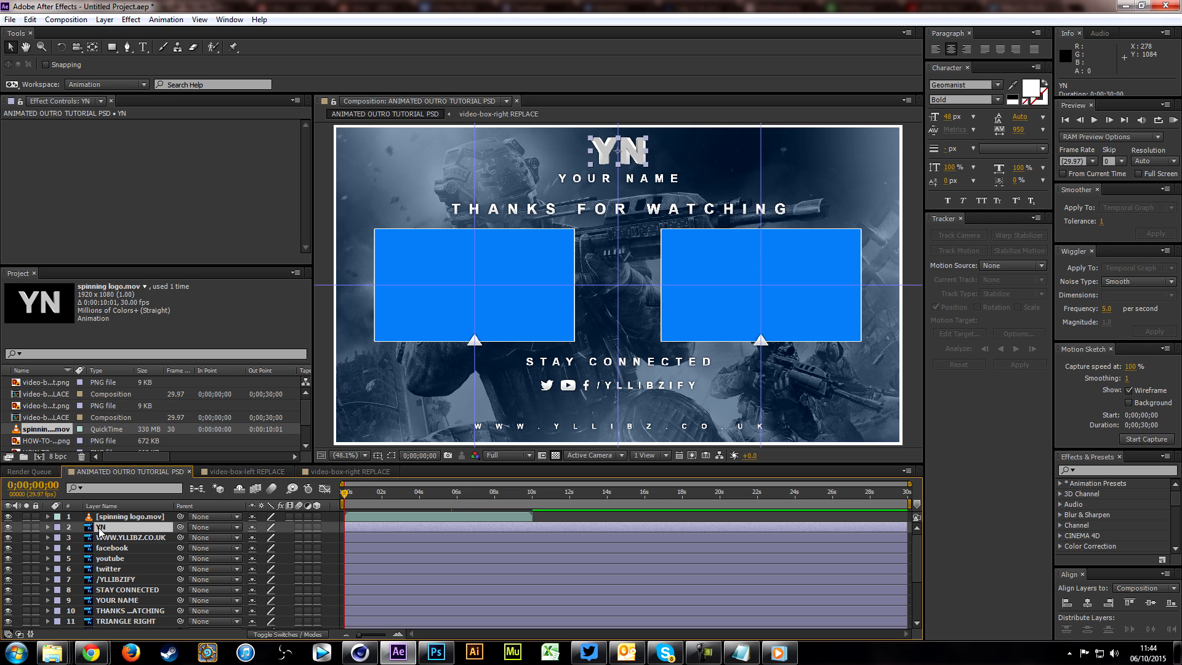
pyautogui.click(8, 527)
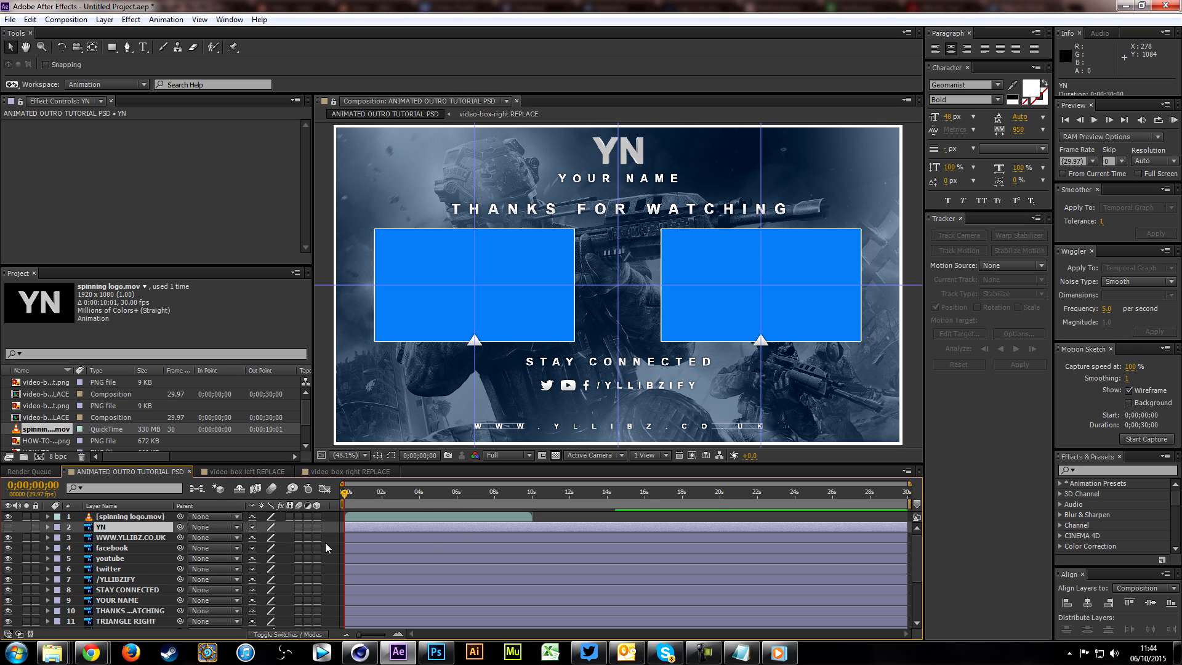
# Step: Set the composition preview resolution to Quarter and scrub through the spinning logo's animation
pyautogui.moveTo(415, 496)
pyautogui.mouseDown()
pyautogui.moveTo(359, 500)
pyautogui.moveTo(423, 494)
pyautogui.mouseUp()
pyautogui.press('space')
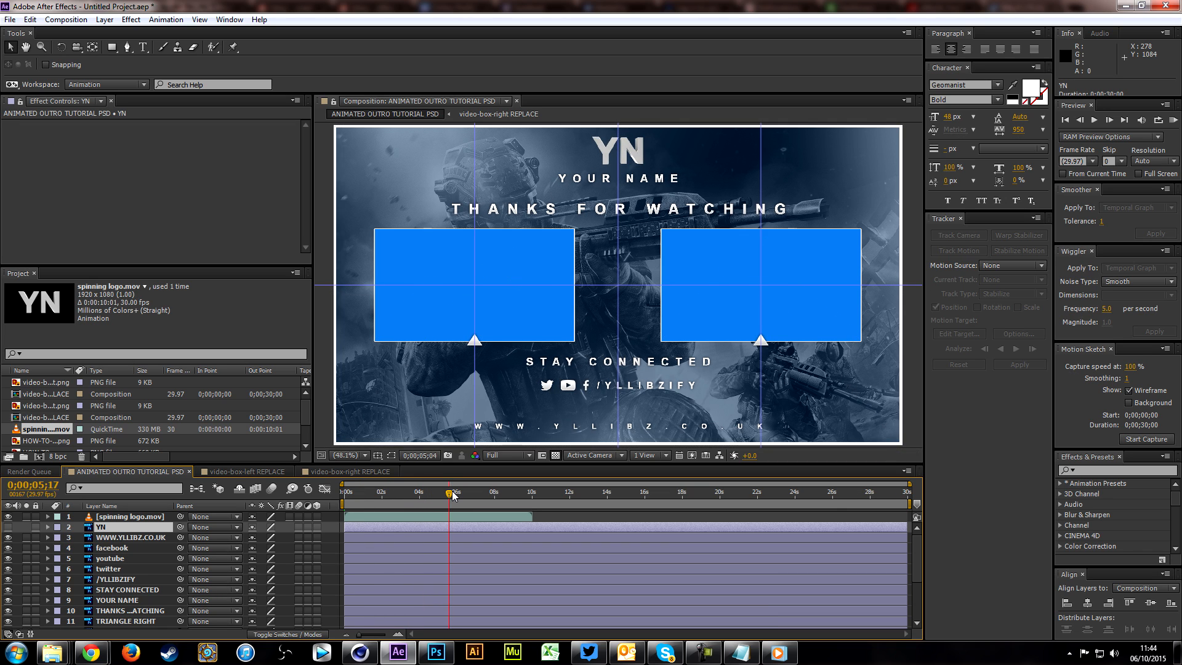
pyautogui.click(487, 458)
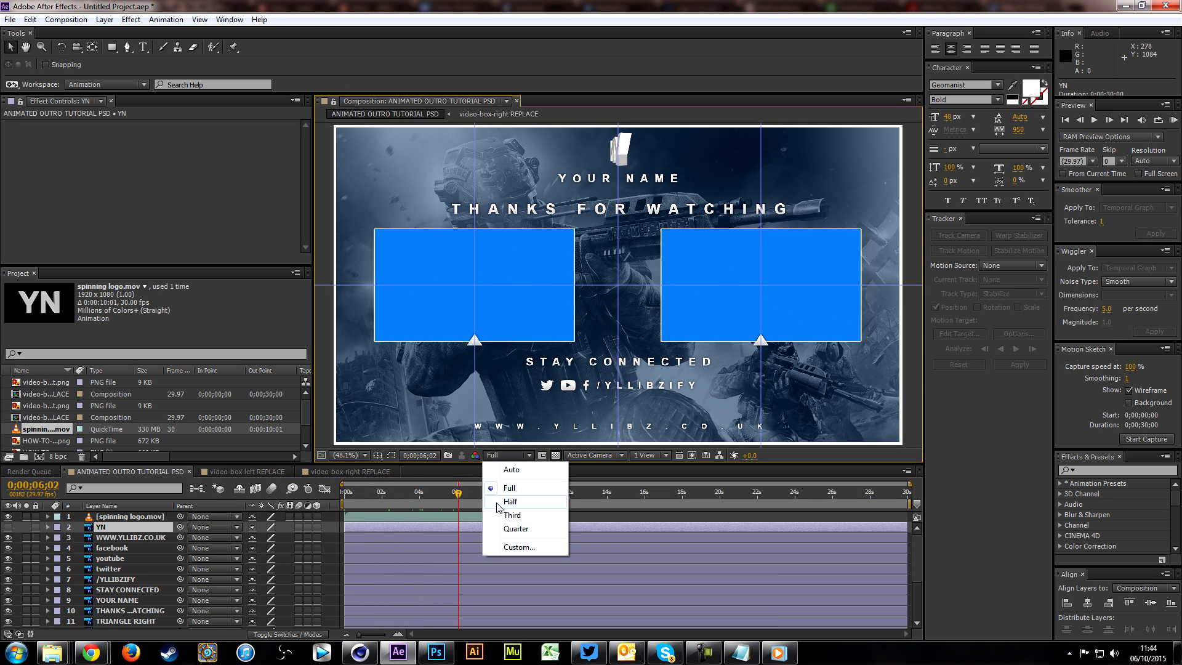
pyautogui.click(504, 535)
pyautogui.moveTo(420, 495); pyautogui.dragTo(514, 509)
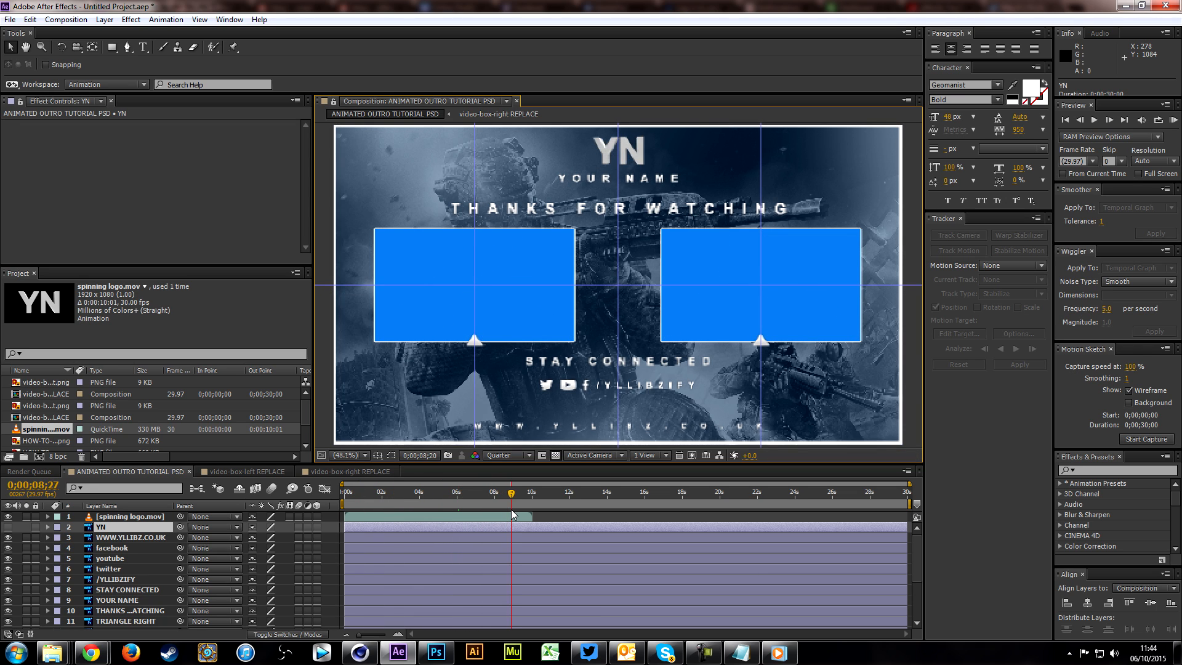
# Step: Switch to Cinema 4D, close the Picture Viewer, and examine the EDIT null's rotation animation across the whole timeline
pyautogui.click(362, 651)
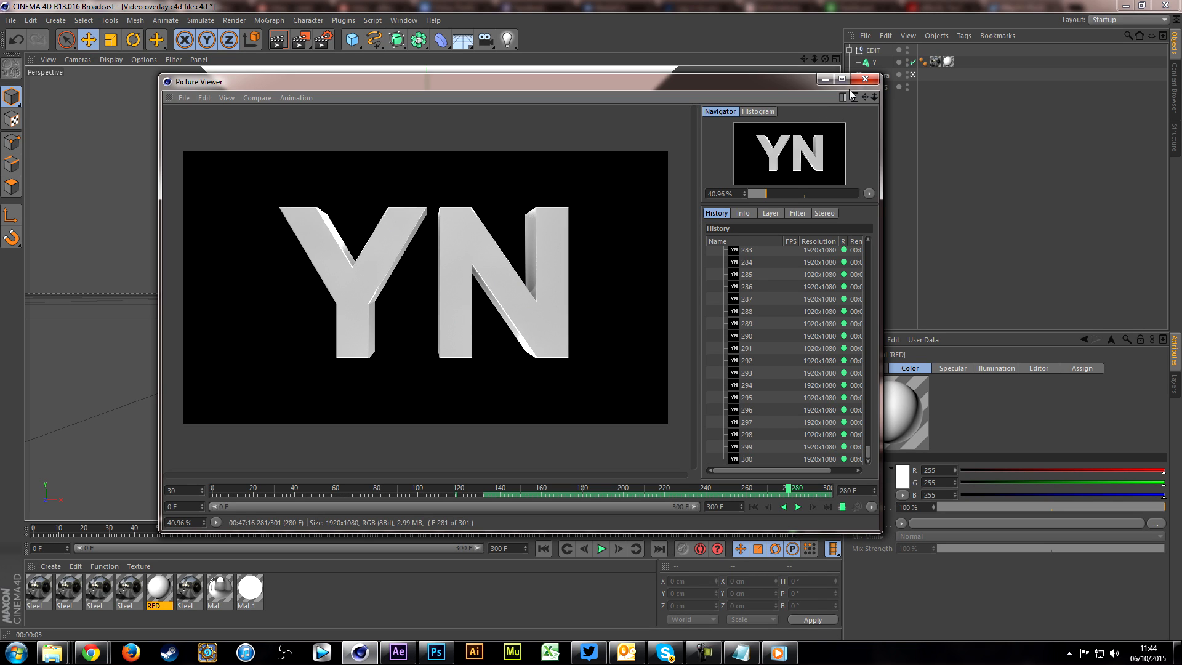
pyautogui.click(865, 79)
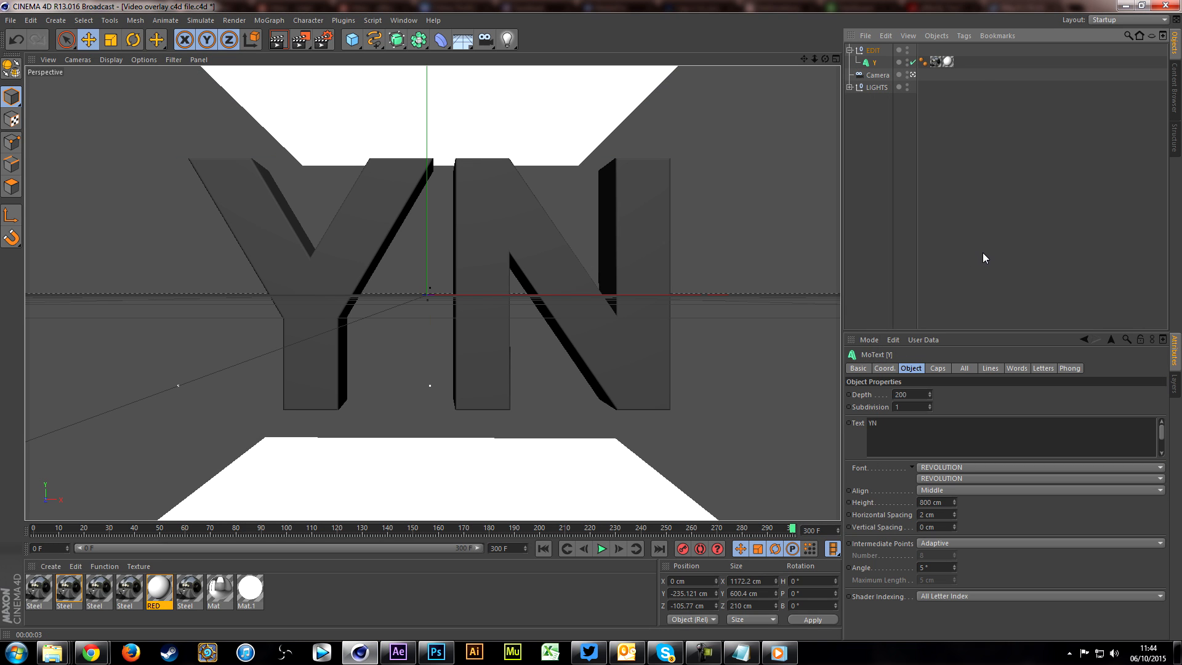
pyautogui.click(871, 51)
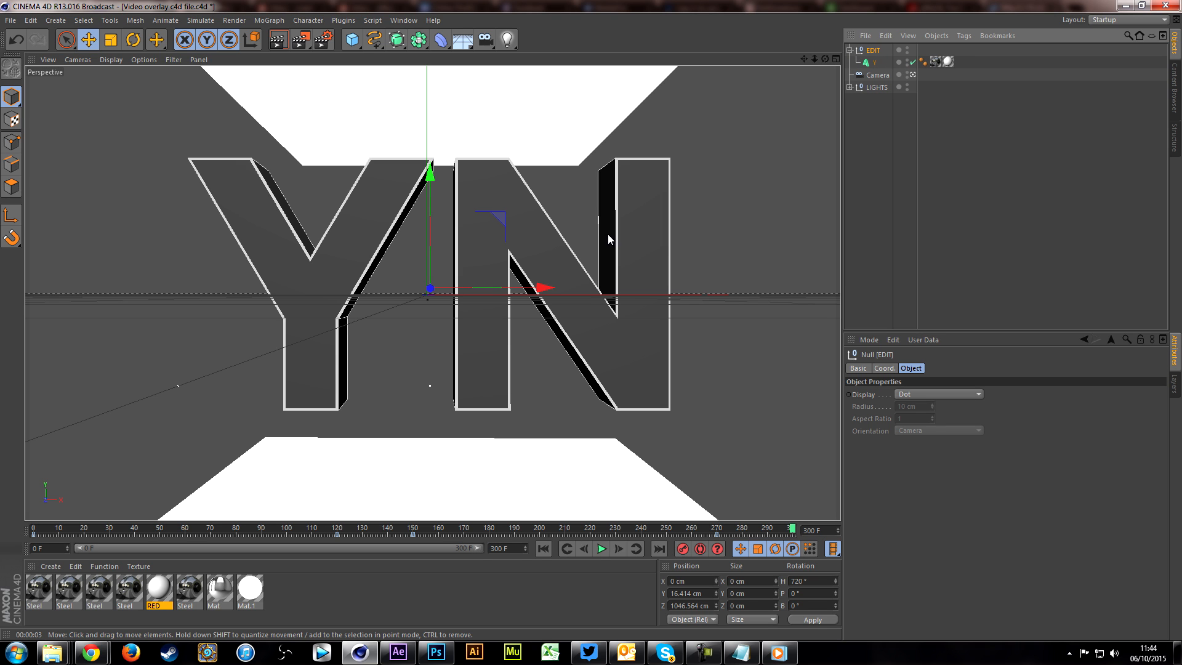
pyautogui.moveTo(73, 528); pyautogui.dragTo(794, 527)
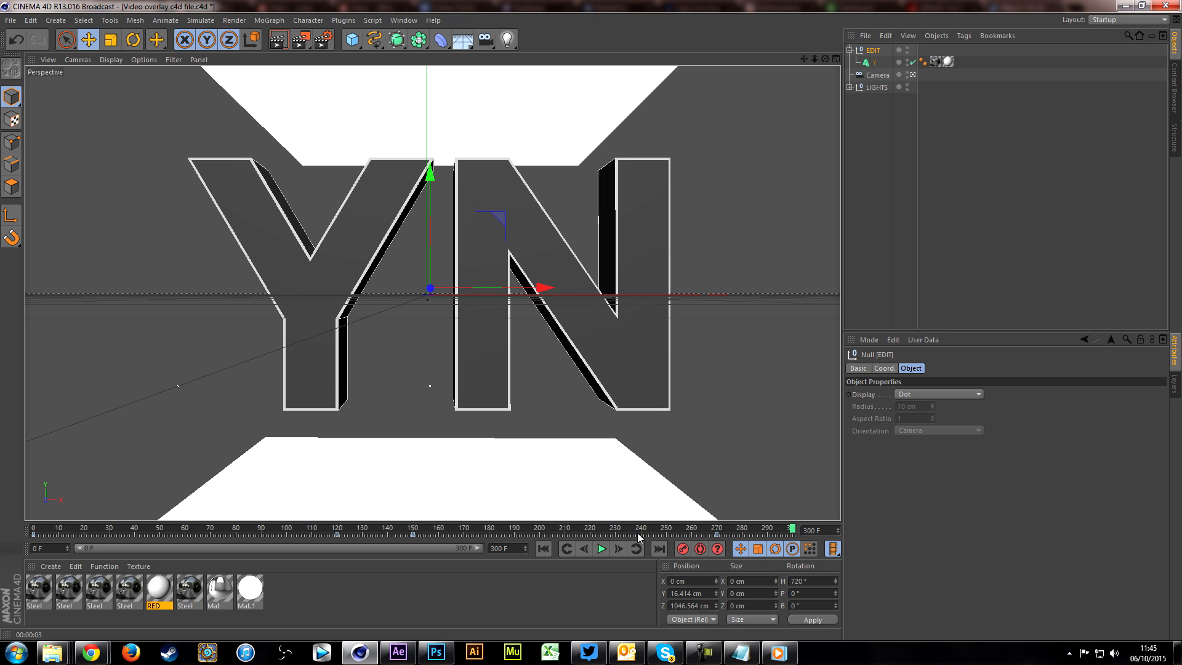
# Step: Switch back to After Effects and duplicate the spinning logo layer
pyautogui.moveTo(401, 657)
pyautogui.click(400, 655)
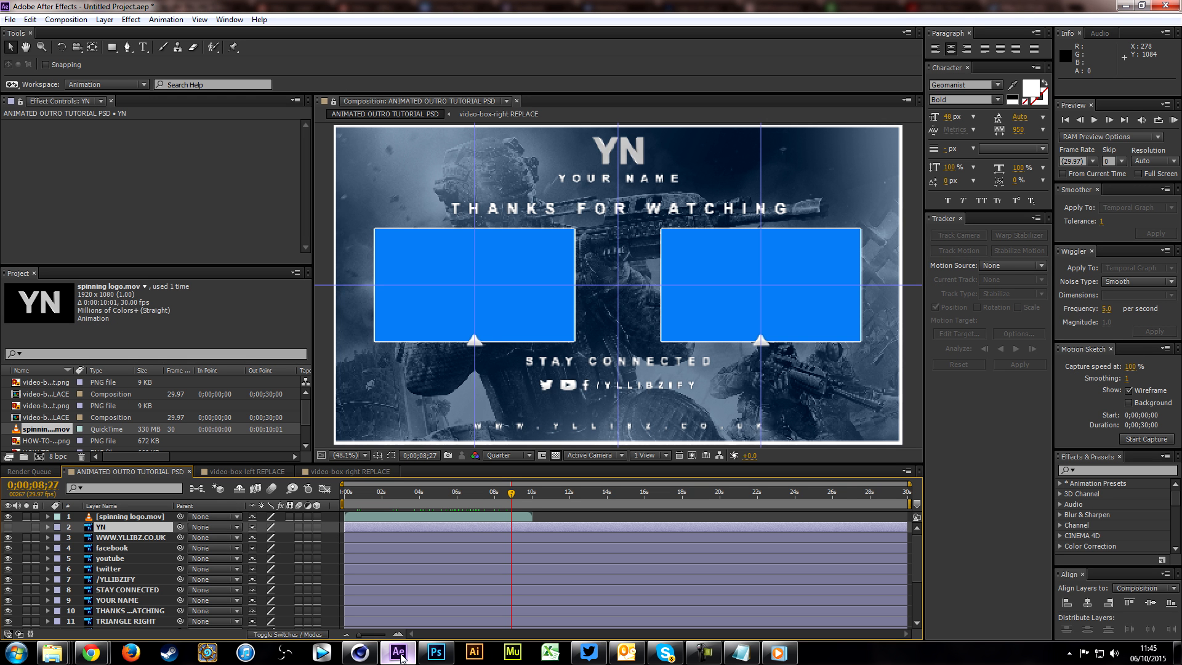
pyautogui.click(499, 520)
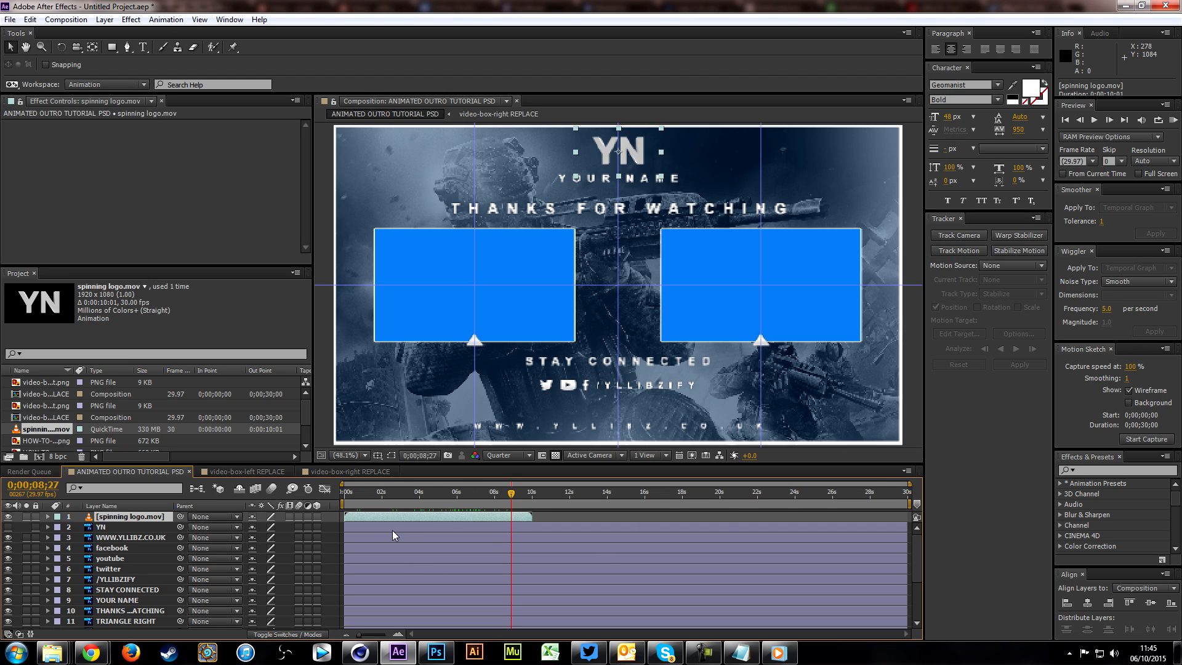
pyautogui.hotkey('ctrl', 'c')
pyautogui.hotkey('ctrl', 'v')
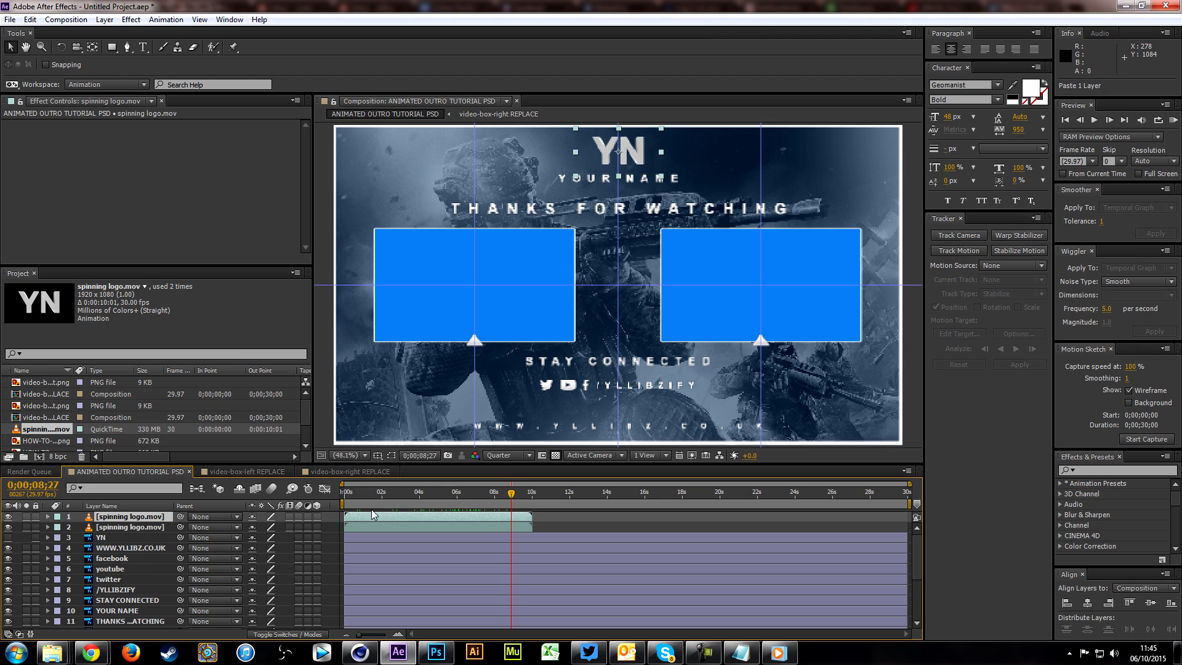
# Step: Shift the duplicated spinning logo clip to start at about 10 seconds, directly after the first clip
pyautogui.click(533, 498)
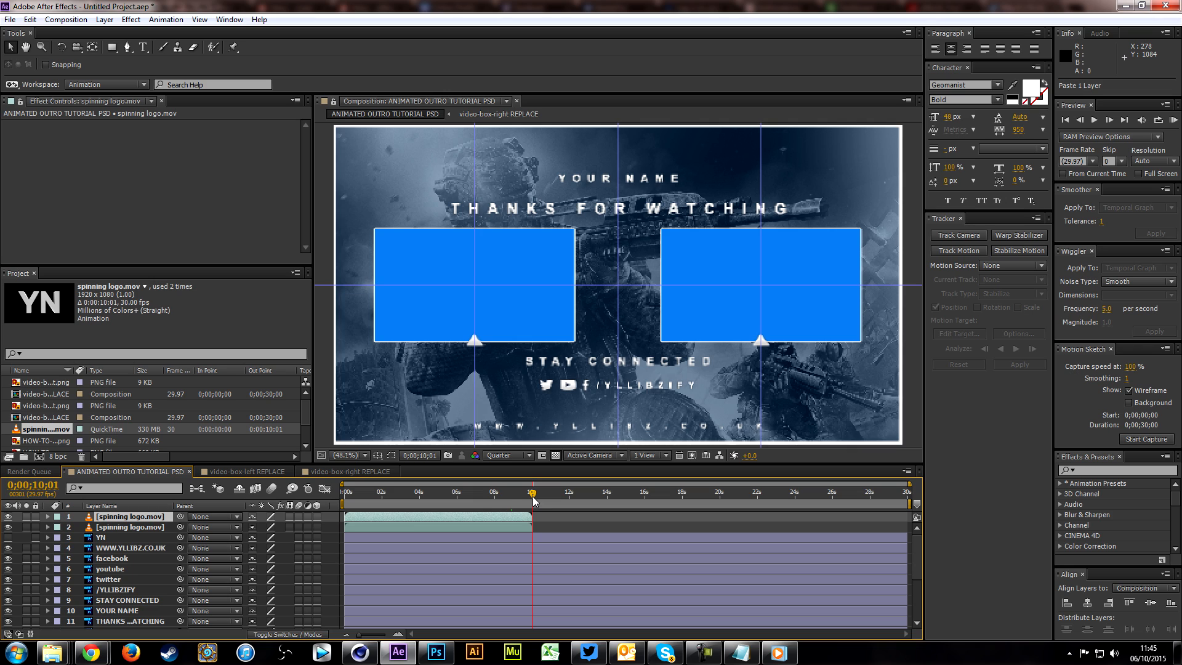
pyautogui.press('pageup')
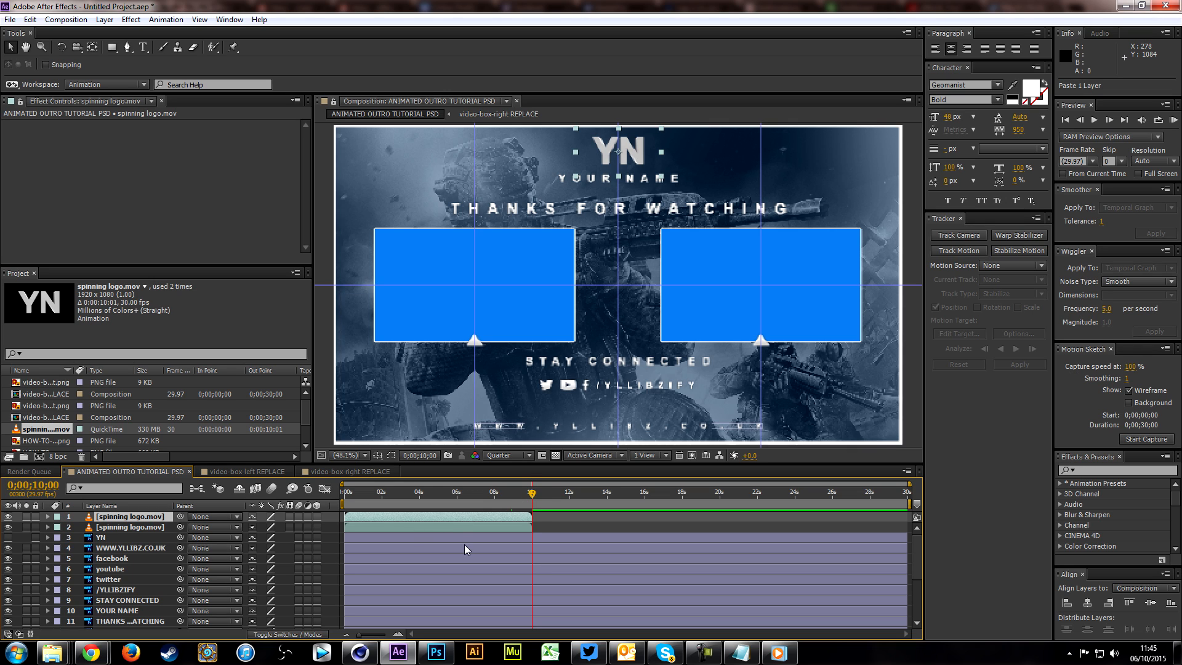
pyautogui.moveTo(360, 516); pyautogui.dragTo(548, 520)
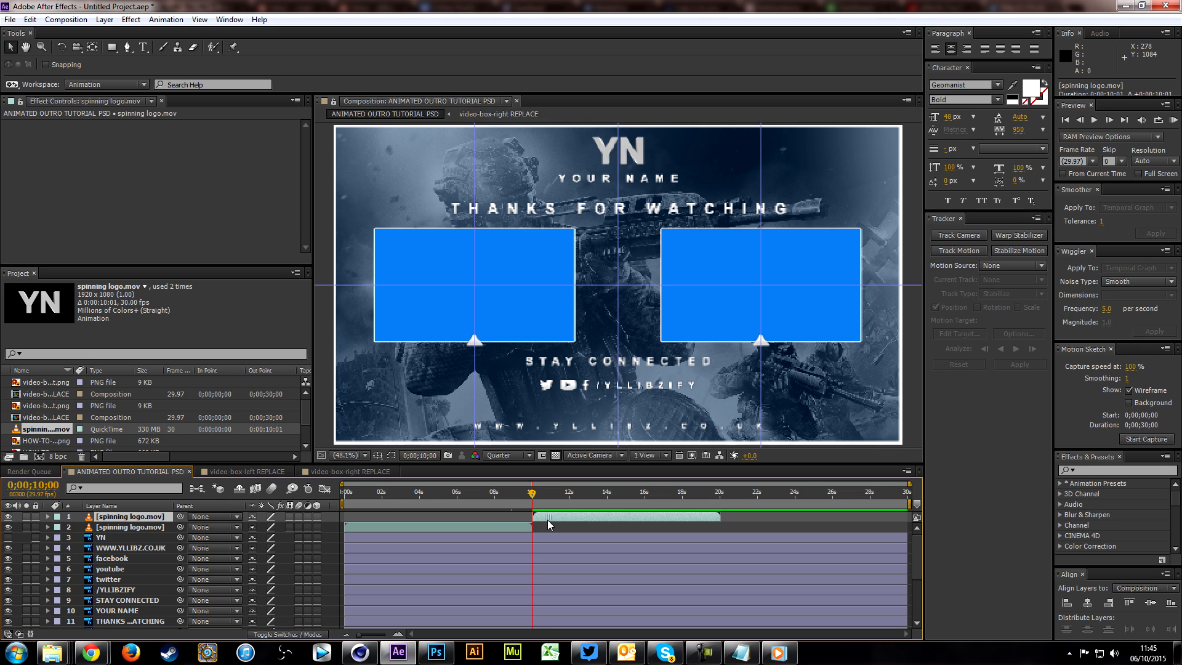
pyautogui.moveTo(372, 634); pyautogui.dragTo(379, 635)
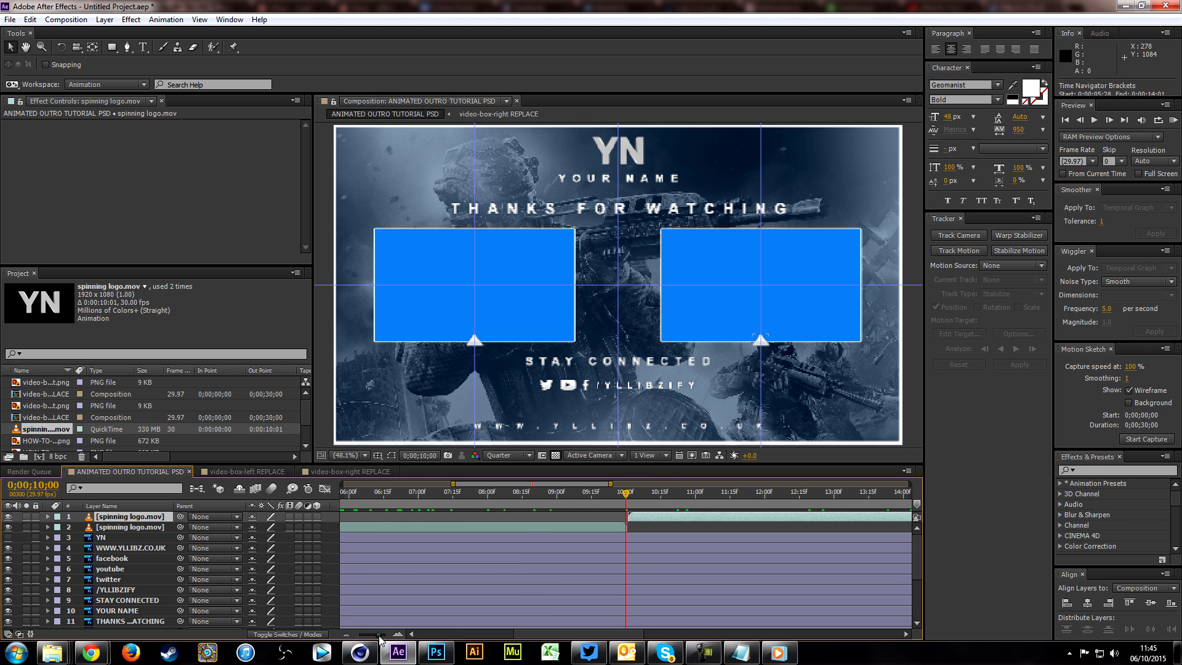